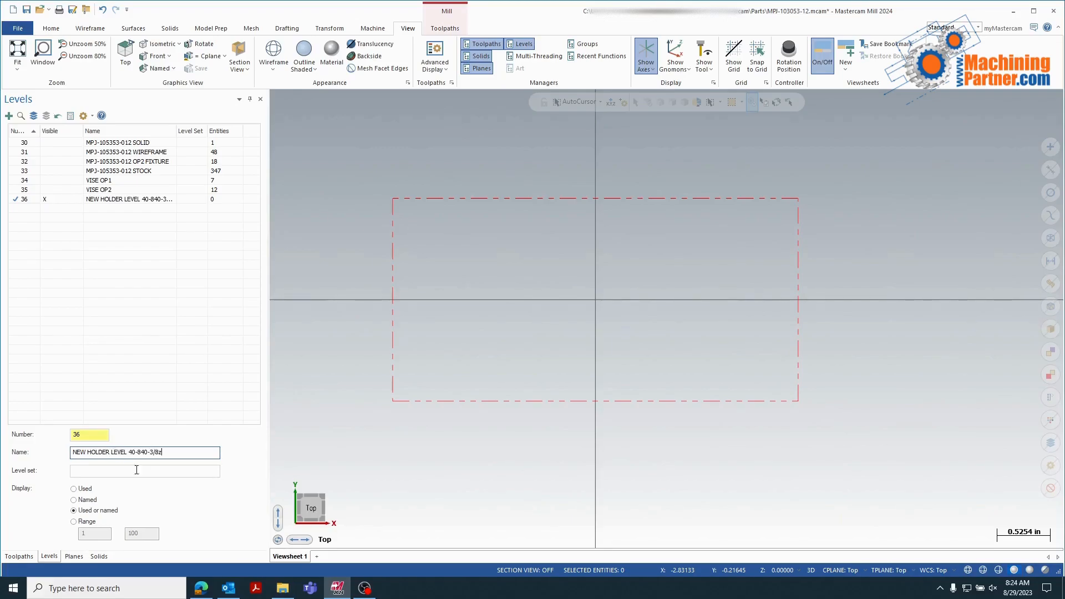
Shorten the name of level 36 to 40-840-3/8z.
{"action": "left_click", "coordinate": [129, 453]}
{"action": "left_click_drag", "start_coordinate": [112, 450], "coordinate": [2, 454]}
{"action": "key", "text": "Delete"}
{"action": "key", "text": "Delete"}
{"action": "key", "text": "Delete"}
{"action": "key", "text": "Delete"}
{"action": "key", "text": "Delete"}
{"action": "key", "text": "Delete"}
{"action": "key", "text": "Delete"}
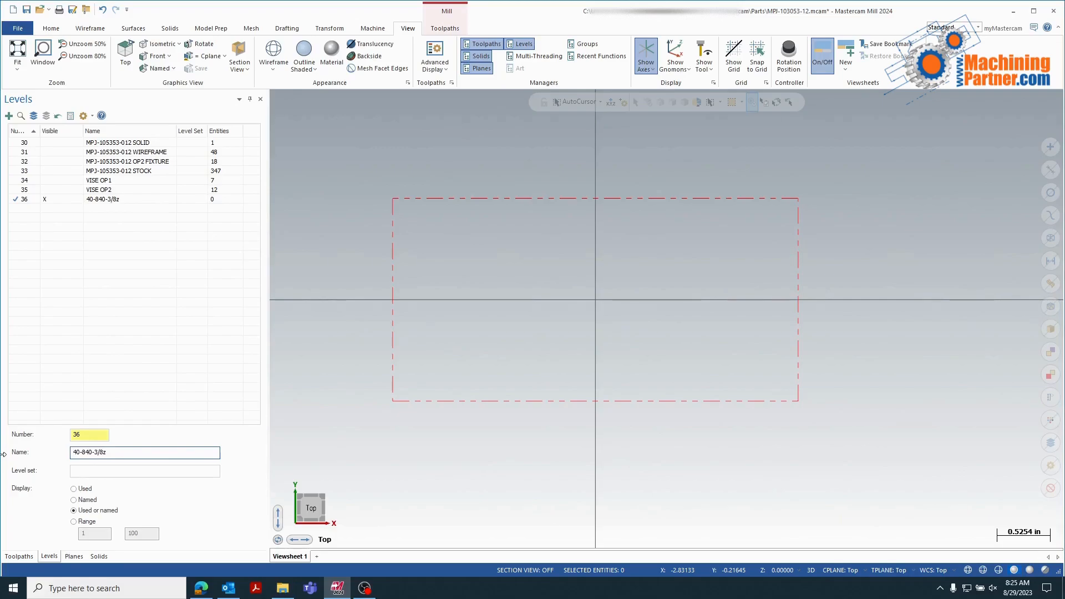
Show the planes list and select the Top plane to check its origin.
{"action": "left_click", "coordinate": [76, 556]}
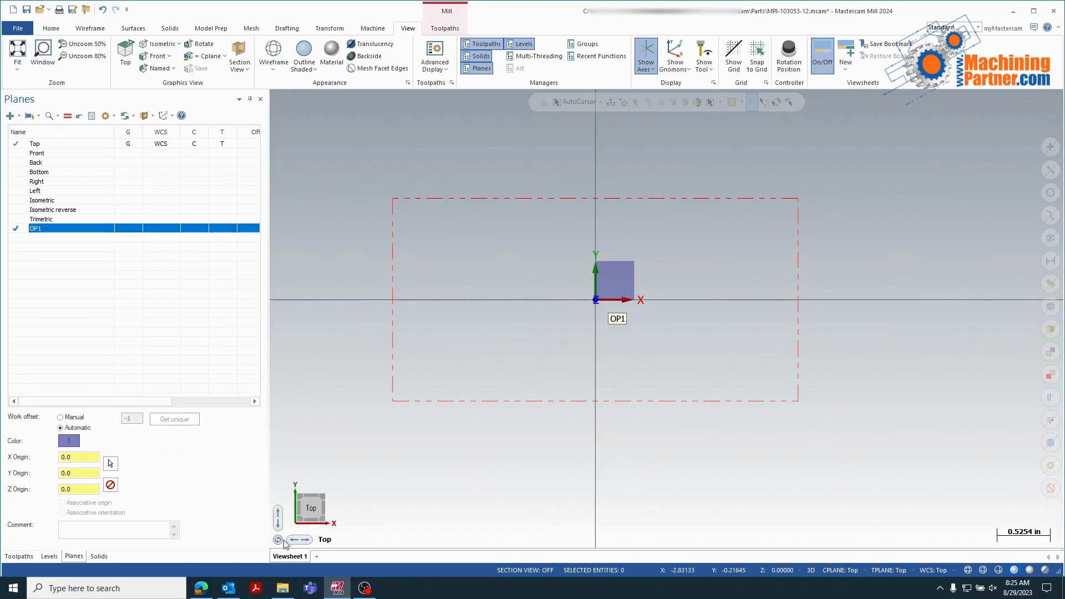
{"action": "left_click", "coordinate": [33, 144]}
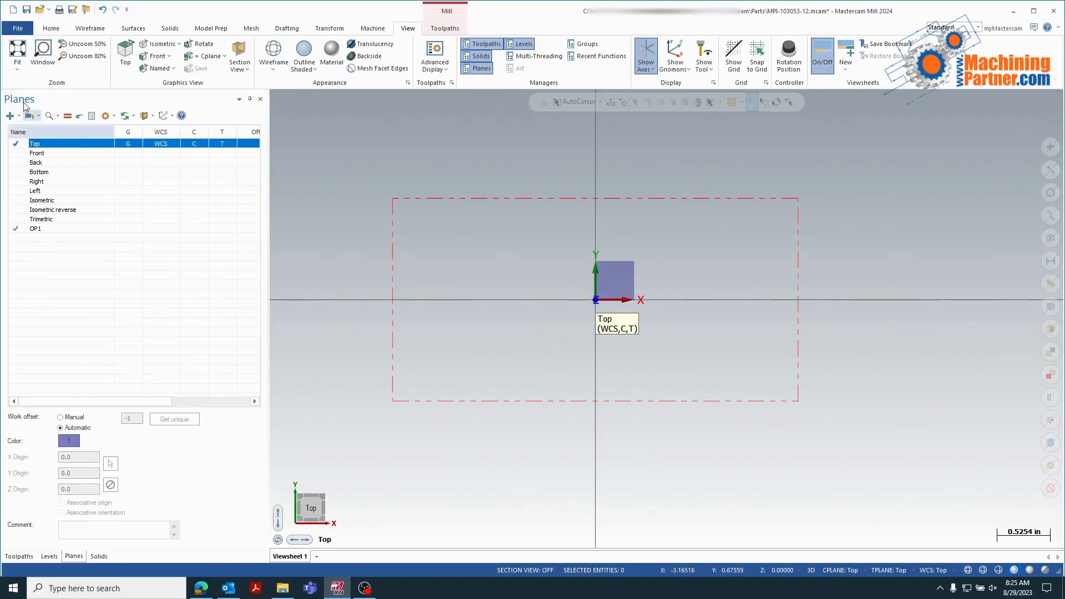
Start merging a file and browse to the Shared Mastercam 2024 folder mill > Tools > _downloaded > Haimer > CAT40.
{"action": "left_click", "coordinate": [51, 29]}
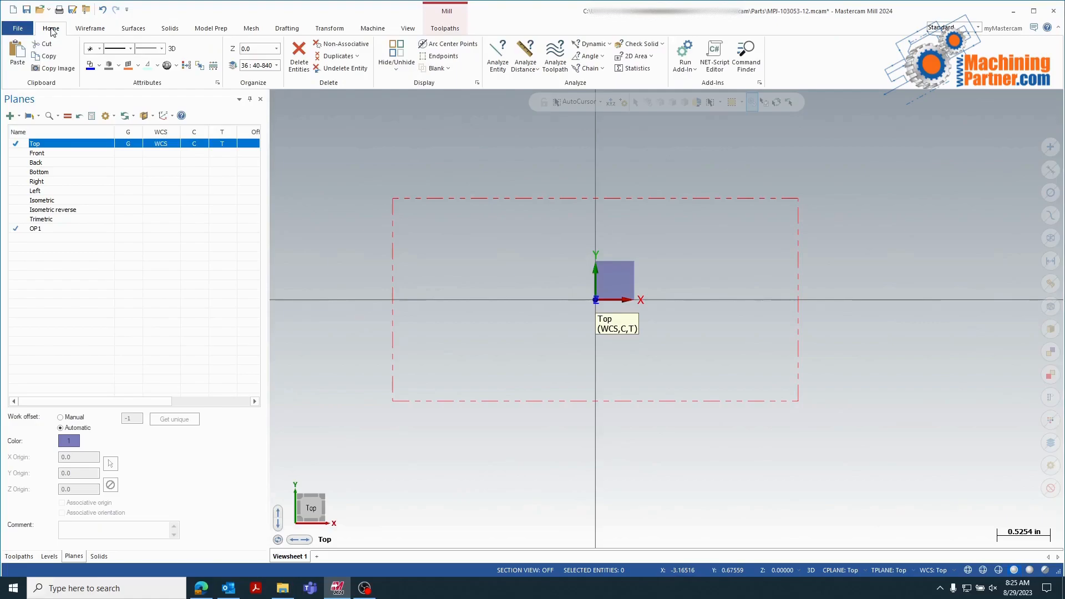
{"action": "left_click", "coordinate": [17, 30]}
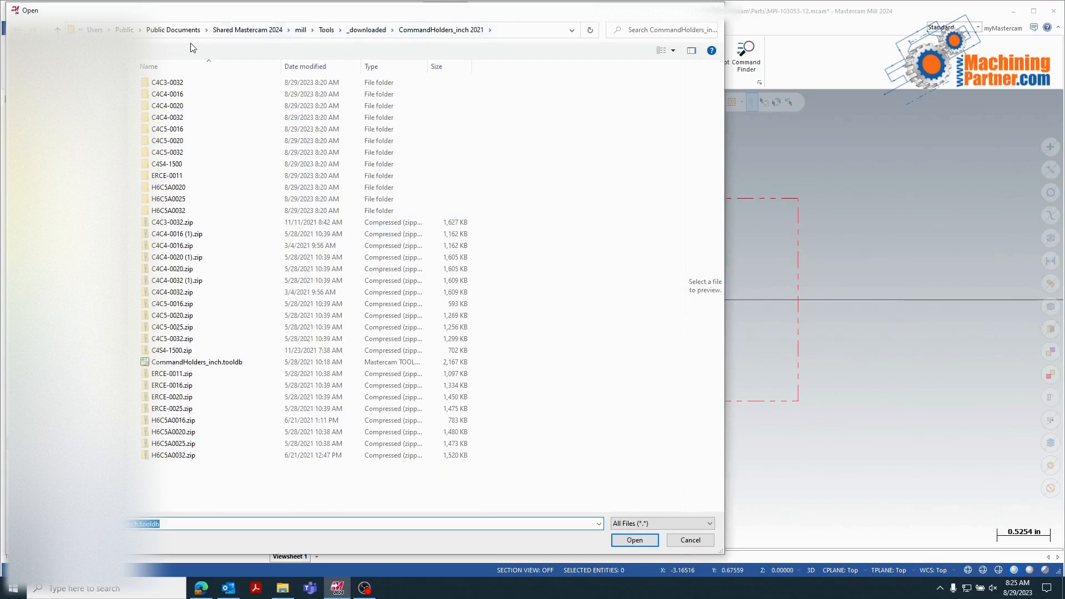
{"action": "left_click", "coordinate": [124, 29]}
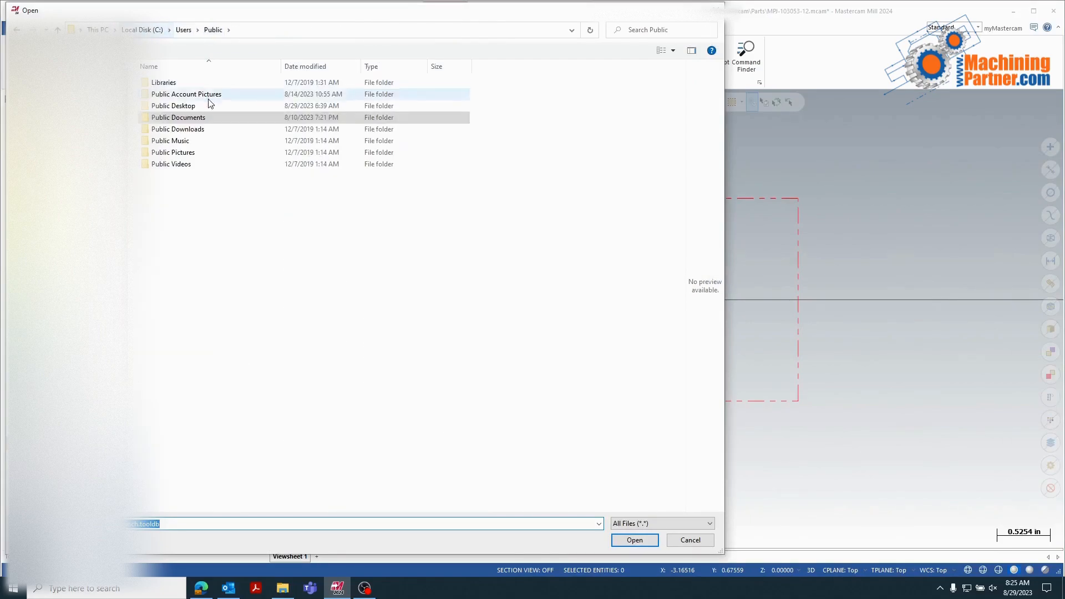
{"action": "double_click", "coordinate": [213, 117]}
{"action": "left_click", "coordinate": [224, 117]}
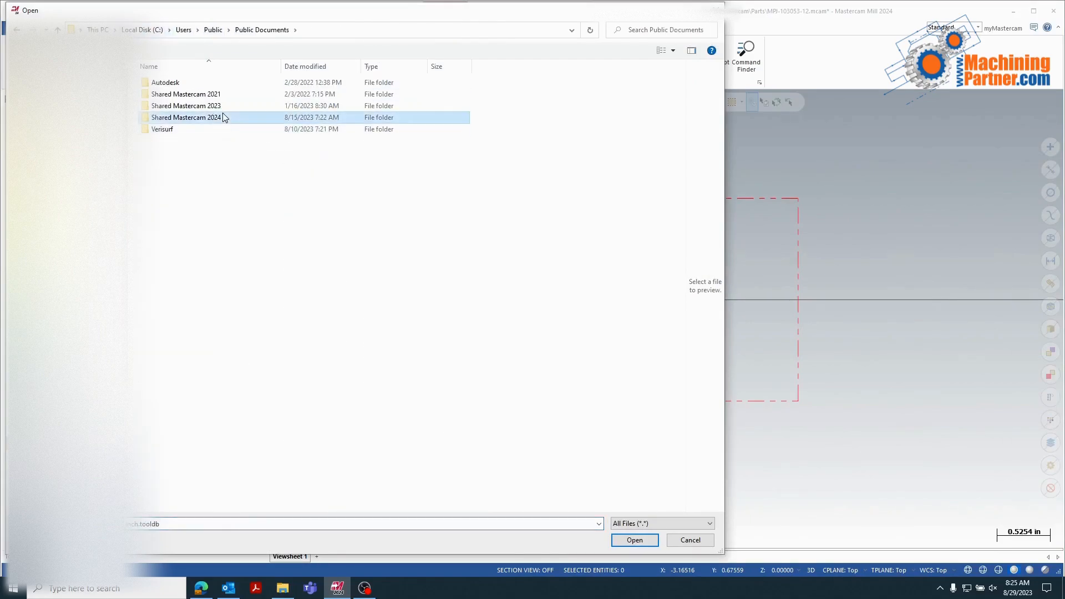
{"action": "double_click", "coordinate": [224, 117]}
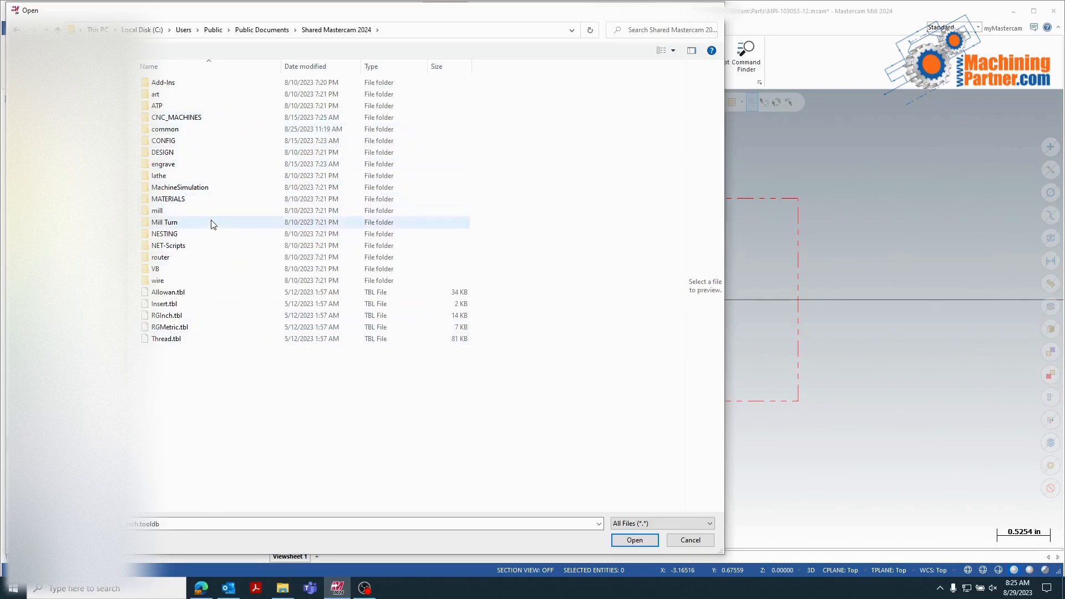
{"action": "double_click", "coordinate": [214, 212]}
{"action": "double_click", "coordinate": [202, 120]}
{"action": "double_click", "coordinate": [217, 84]}
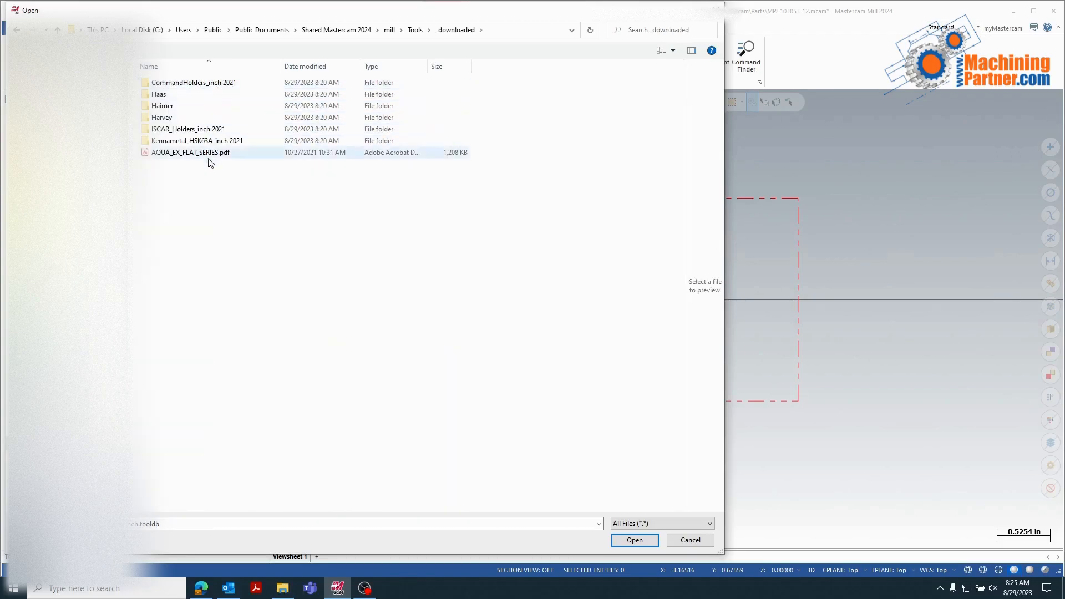
{"action": "left_click", "coordinate": [200, 110]}
{"action": "double_click", "coordinate": [199, 108]}
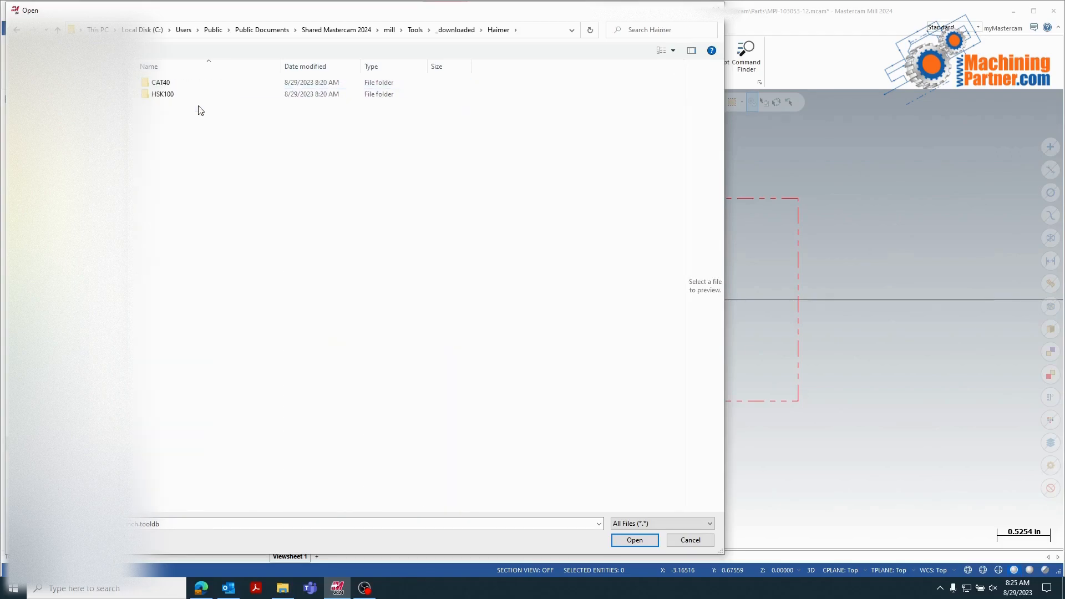
{"action": "double_click", "coordinate": [202, 84]}
Sort the CAT40 folder's files by type and open 40-840-3_8z-4.stp for merging.
{"action": "scroll", "coordinate": [194, 161], "scroll_direction": "down", "scroll_amount": 6}
{"action": "scroll", "coordinate": [201, 178], "scroll_direction": "up", "scroll_amount": 6}
{"action": "left_click", "coordinate": [206, 95]}
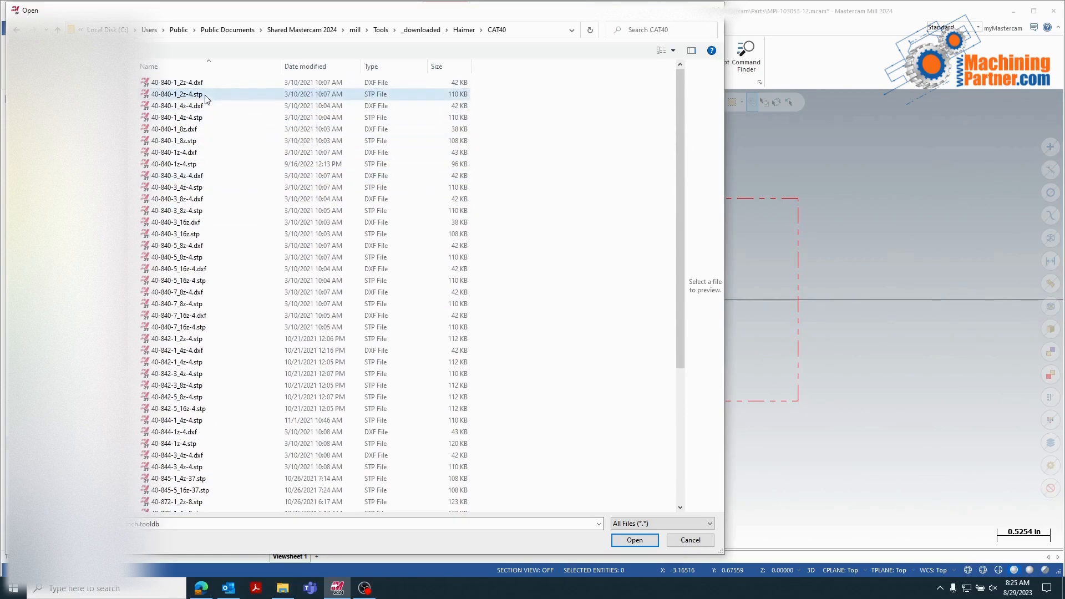
{"action": "left_click", "coordinate": [393, 68]}
{"action": "scroll", "coordinate": [389, 252], "scroll_direction": "down", "scroll_amount": 2}
{"action": "scroll", "coordinate": [355, 261], "scroll_direction": "up", "scroll_amount": 2}
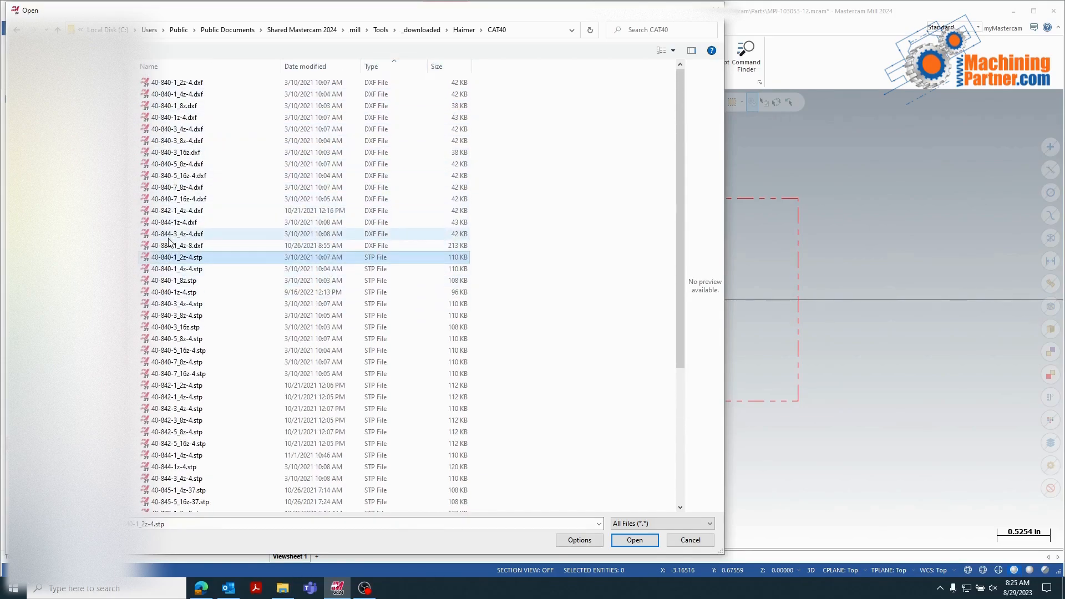
{"action": "scroll", "coordinate": [175, 277], "scroll_direction": "down", "scroll_amount": 2}
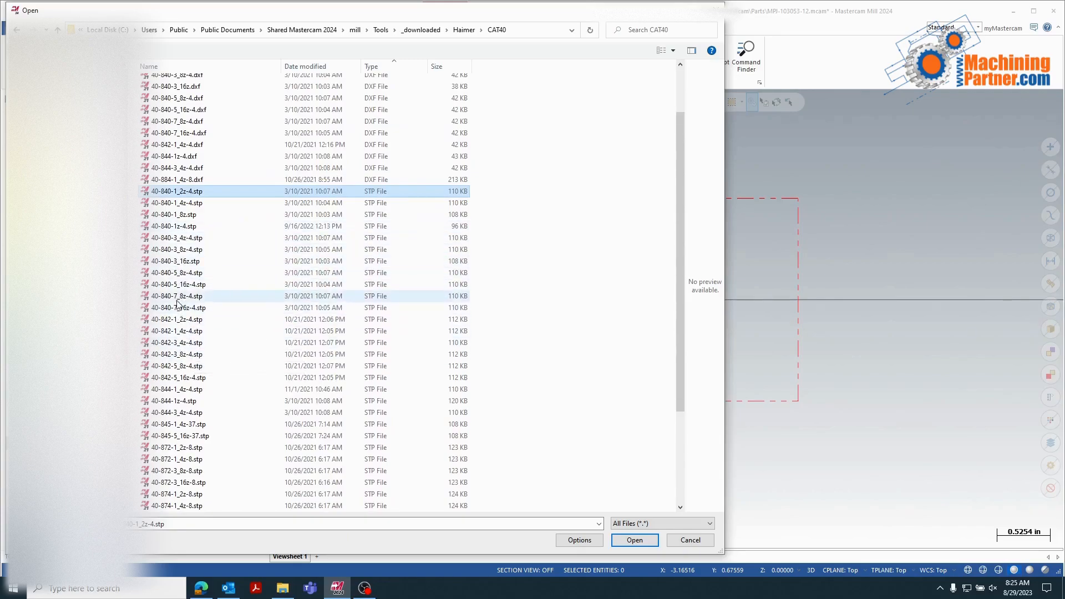
{"action": "left_click", "coordinate": [185, 251]}
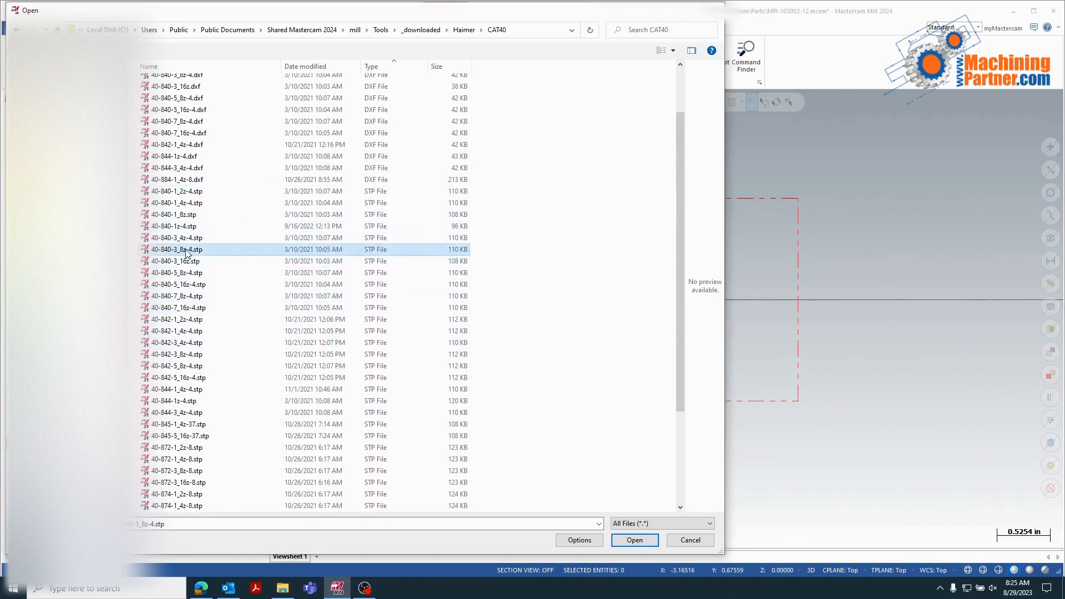
{"action": "left_click", "coordinate": [636, 540]}
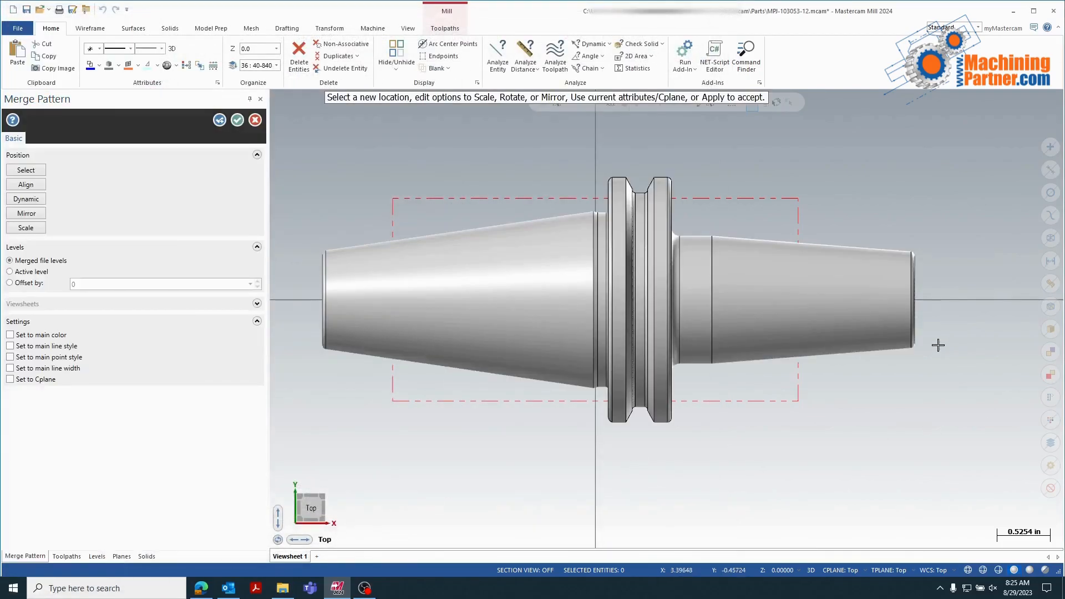
Accept the merged holder at its default position, using the merged file levels.
{"action": "scroll", "coordinate": [582, 267], "scroll_direction": "down", "scroll_amount": 5}
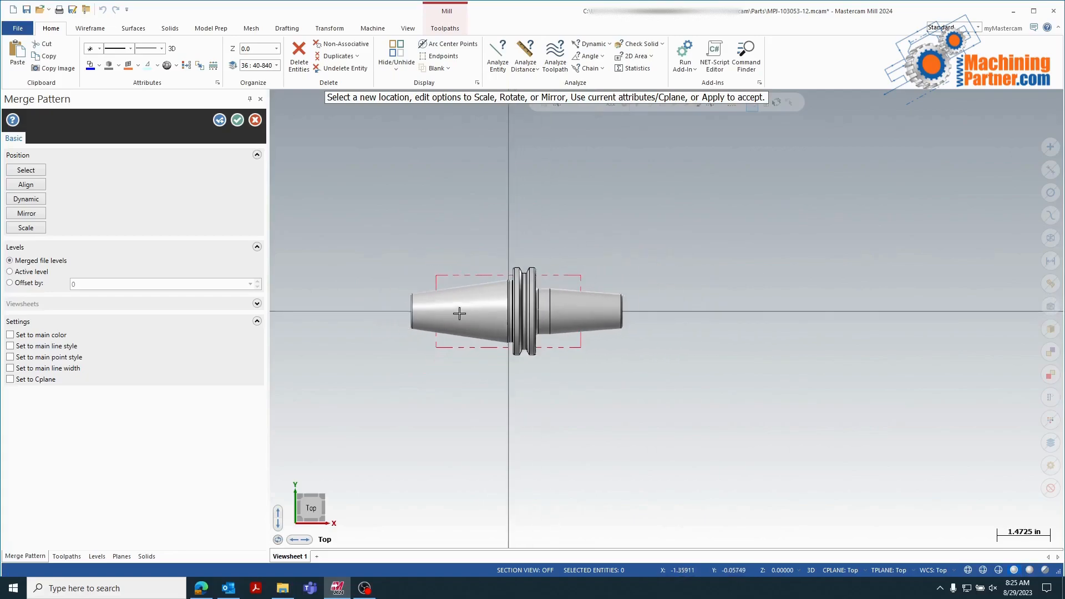
{"action": "scroll", "coordinate": [548, 329], "scroll_direction": "up", "scroll_amount": 2}
{"action": "scroll", "coordinate": [547, 329], "scroll_direction": "down", "scroll_amount": 1}
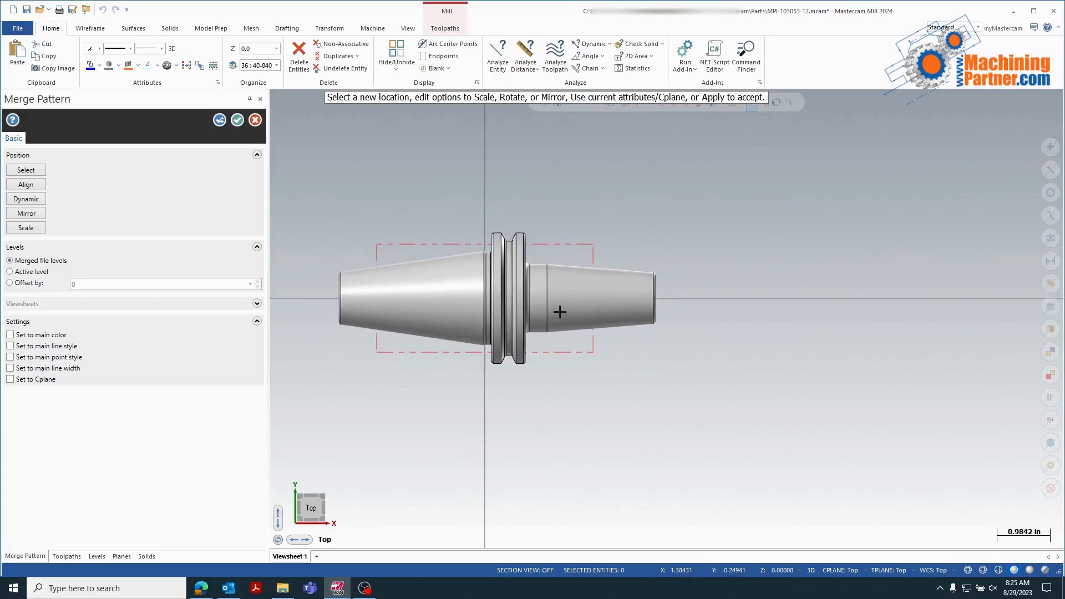
{"action": "left_click", "coordinate": [237, 120]}
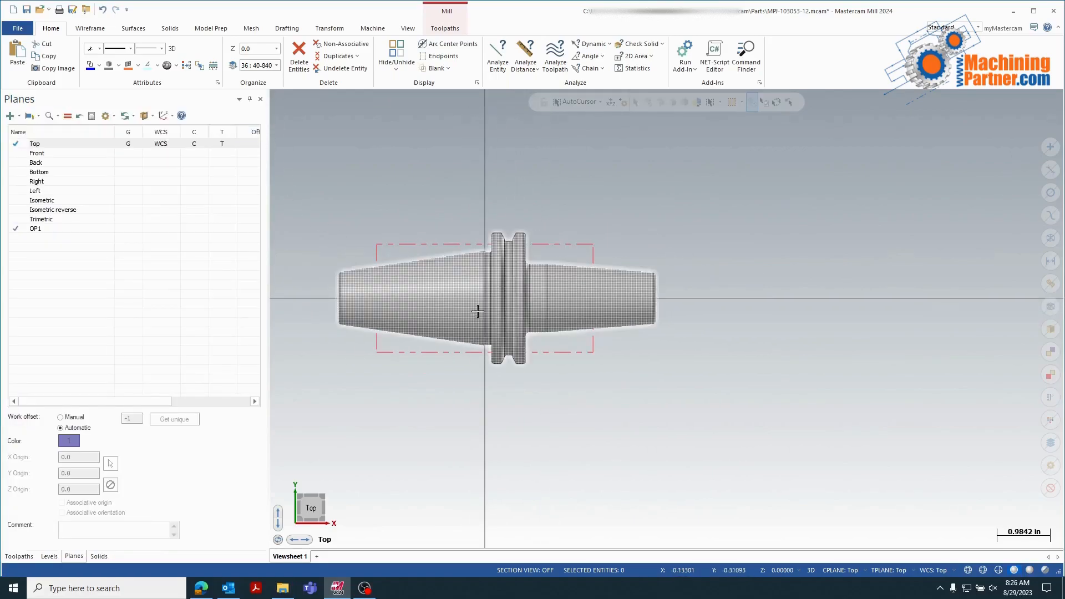
Examine the merged holder's orientation relative to the origin axes from several angles.
{"action": "scroll", "coordinate": [388, 228], "scroll_direction": "down", "scroll_amount": 4}
{"action": "left_click_drag", "start_coordinate": [321, 192], "coordinate": [717, 404]}
{"action": "left_click", "coordinate": [407, 269]}
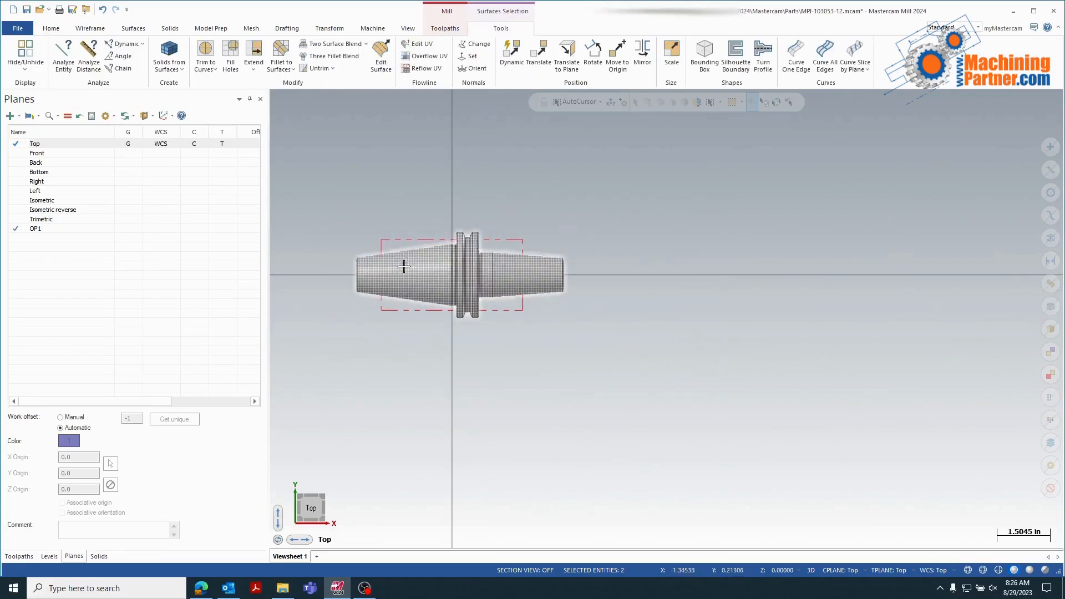
{"action": "left_click", "coordinate": [361, 222]}
{"action": "middle_click_drag", "start_coordinate": [361, 222], "coordinate": [443, 301]}
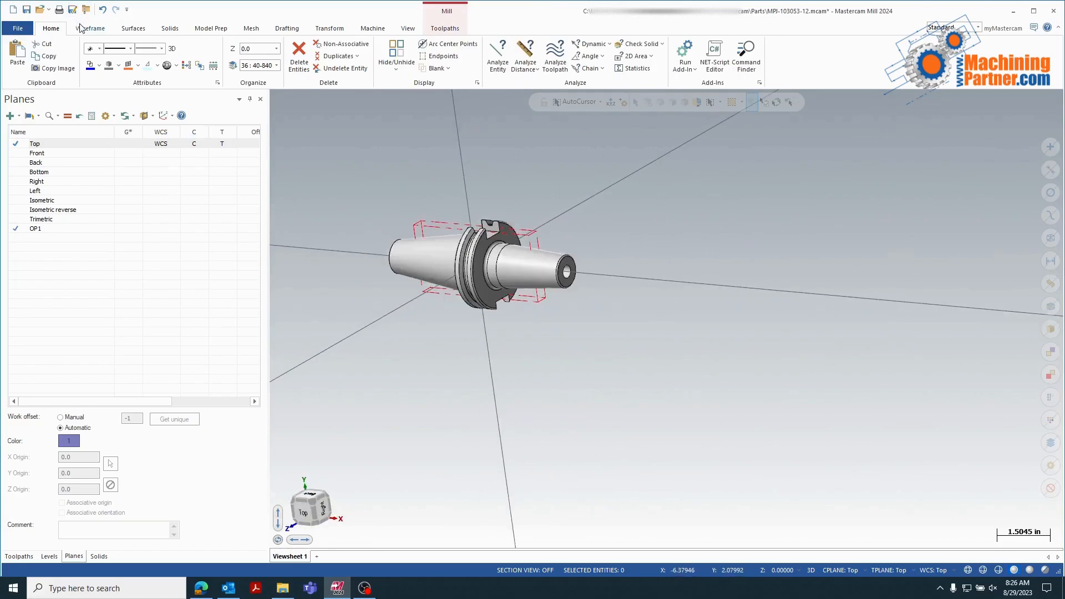
{"action": "left_click", "coordinate": [283, 28]}
{"action": "left_click", "coordinate": [330, 28]}
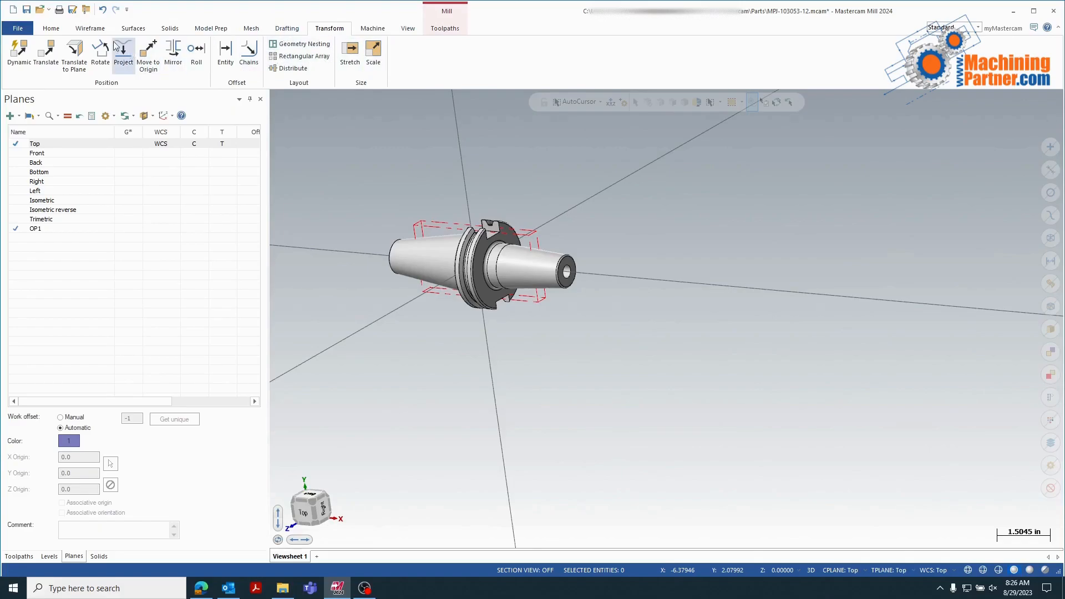
{"action": "middle_click_drag", "start_coordinate": [589, 304], "coordinate": [549, 165]}
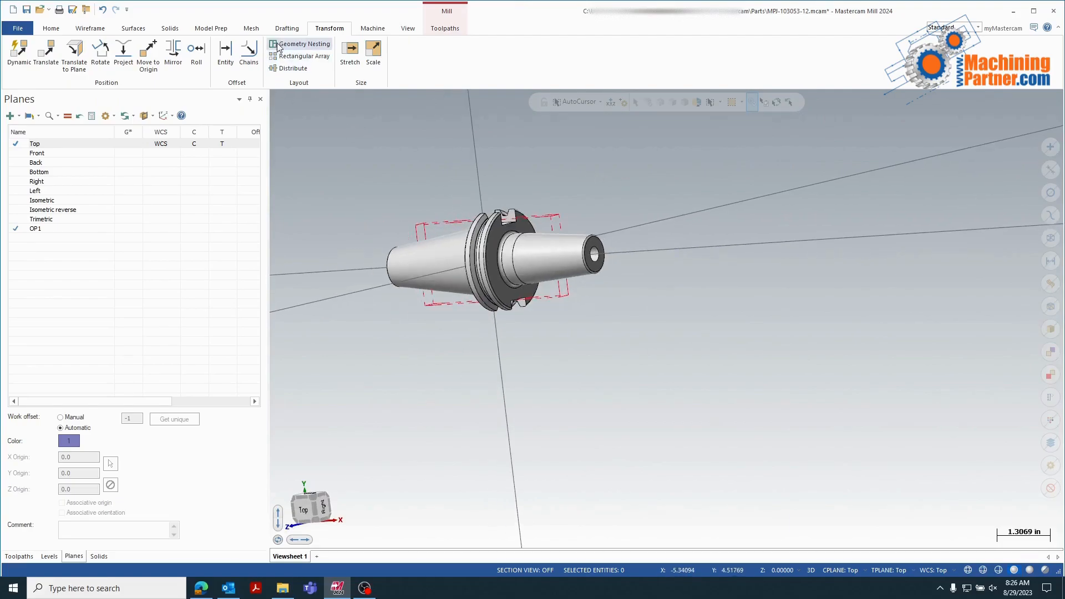
{"action": "left_click", "coordinate": [53, 31]}
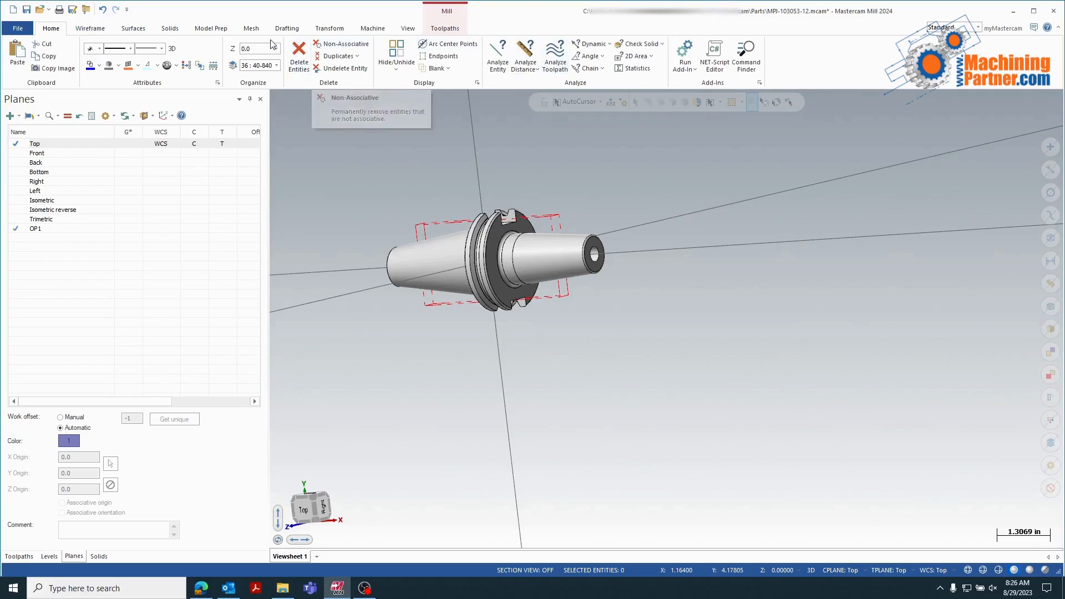
Move the holder with the Dynamic transform from the center of its nose end face to the origin.
{"action": "left_click", "coordinate": [331, 29]}
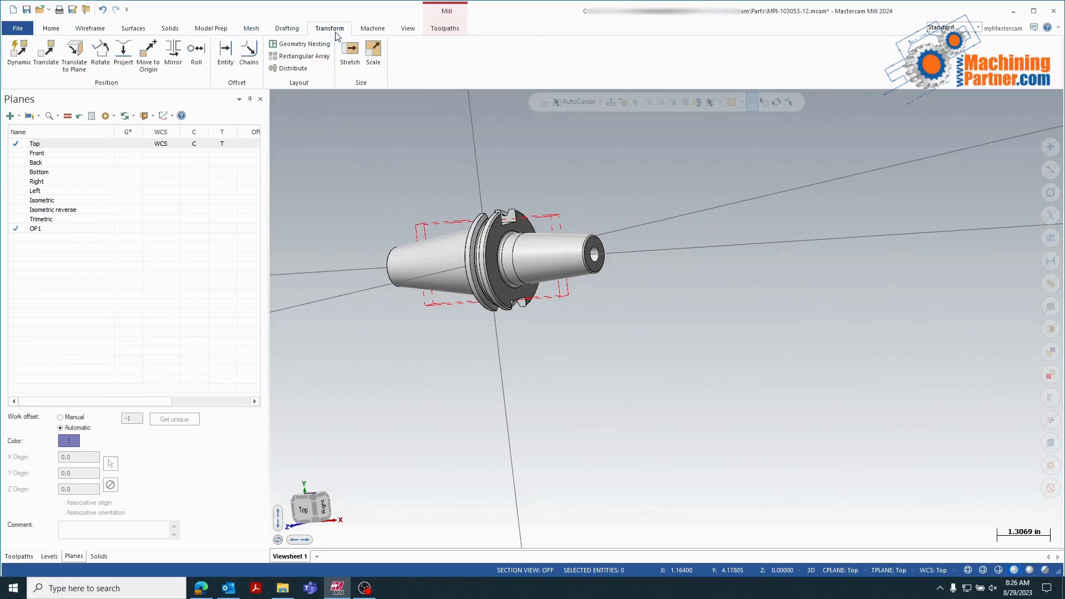
{"action": "left_click", "coordinate": [18, 52]}
{"action": "scroll", "coordinate": [595, 251], "scroll_direction": "up", "scroll_amount": 2}
{"action": "scroll", "coordinate": [596, 251], "scroll_direction": "up", "scroll_amount": 1}
{"action": "left_click", "coordinate": [596, 251]}
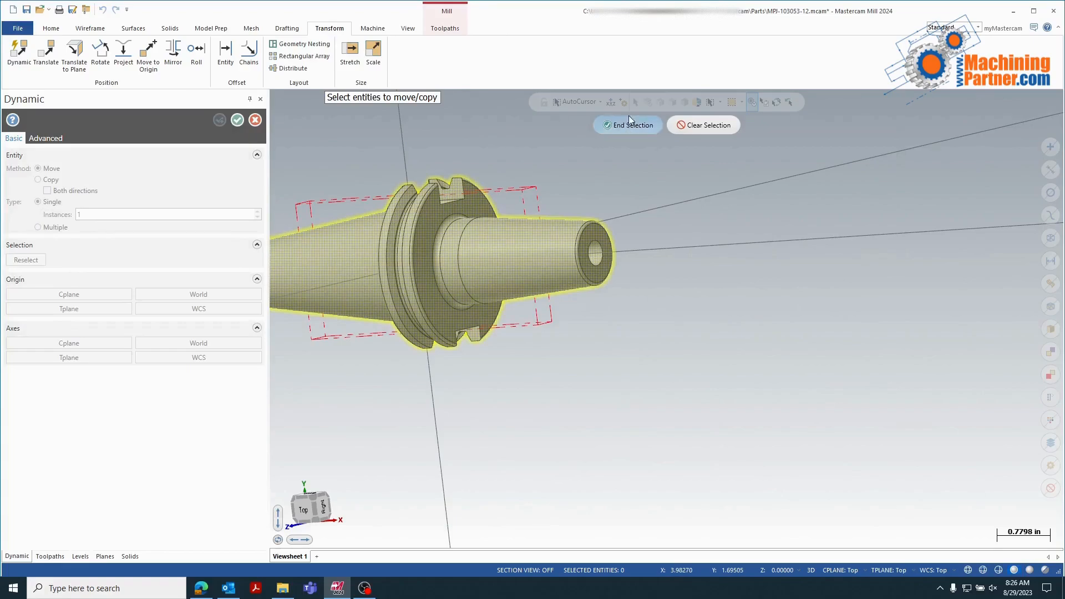
{"action": "left_click", "coordinate": [628, 127]}
{"action": "scroll", "coordinate": [648, 200], "scroll_direction": "up", "scroll_amount": 4}
{"action": "left_click", "coordinate": [554, 275]}
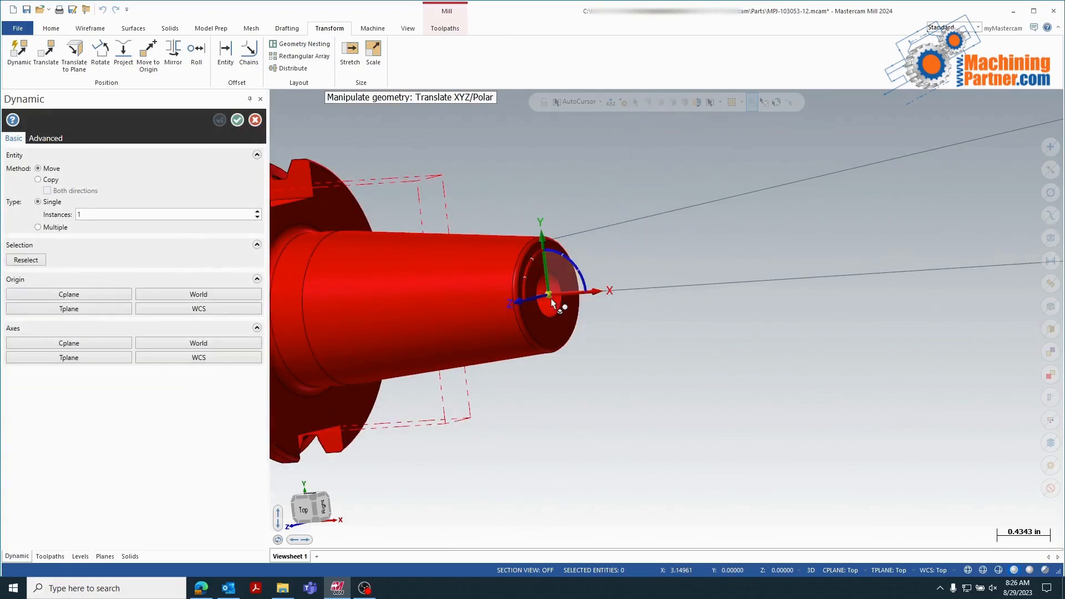
{"action": "left_click", "coordinate": [549, 297]}
{"action": "scroll", "coordinate": [909, 338], "scroll_direction": "down", "scroll_amount": 3}
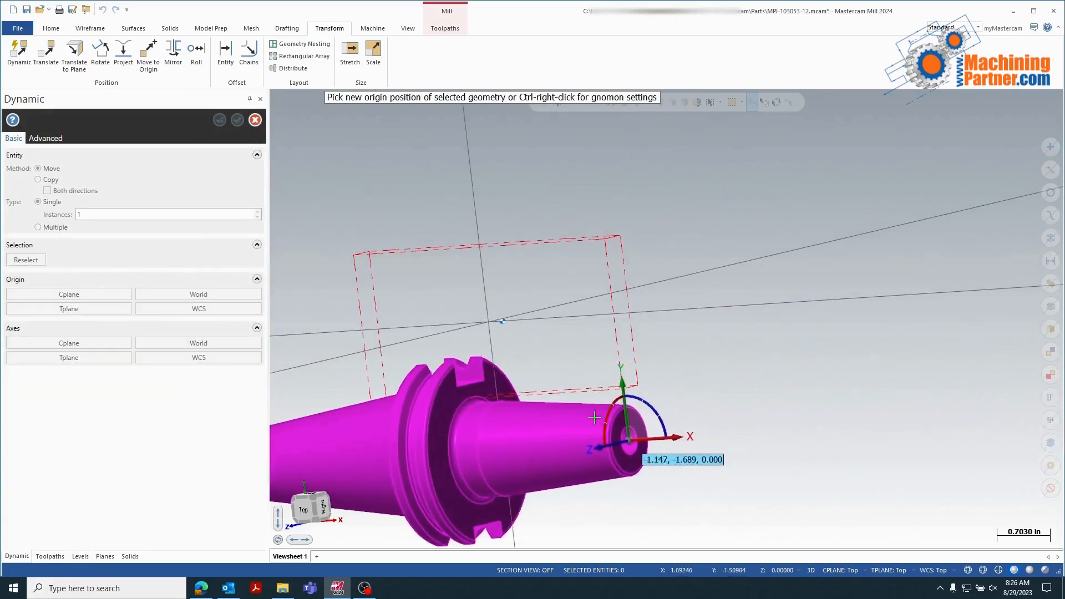
{"action": "left_click", "coordinate": [496, 323]}
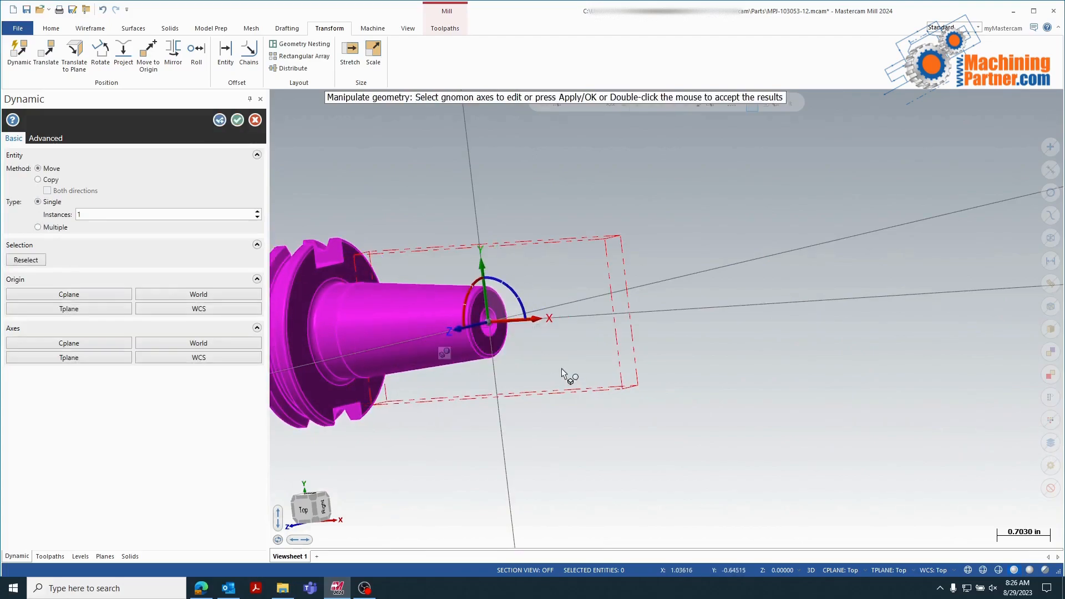
Rotate the holder 90 degrees clockwise in the top view so its taper points up along Y, and apply the transform.
{"action": "key", "text": "alt+1"}
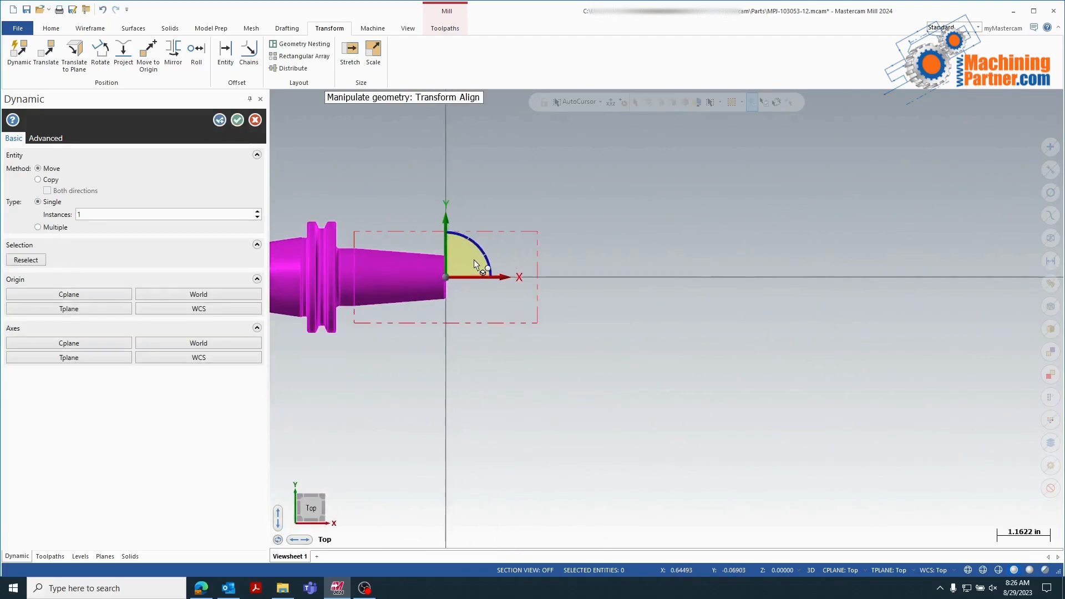
{"action": "left_click", "coordinate": [456, 236]}
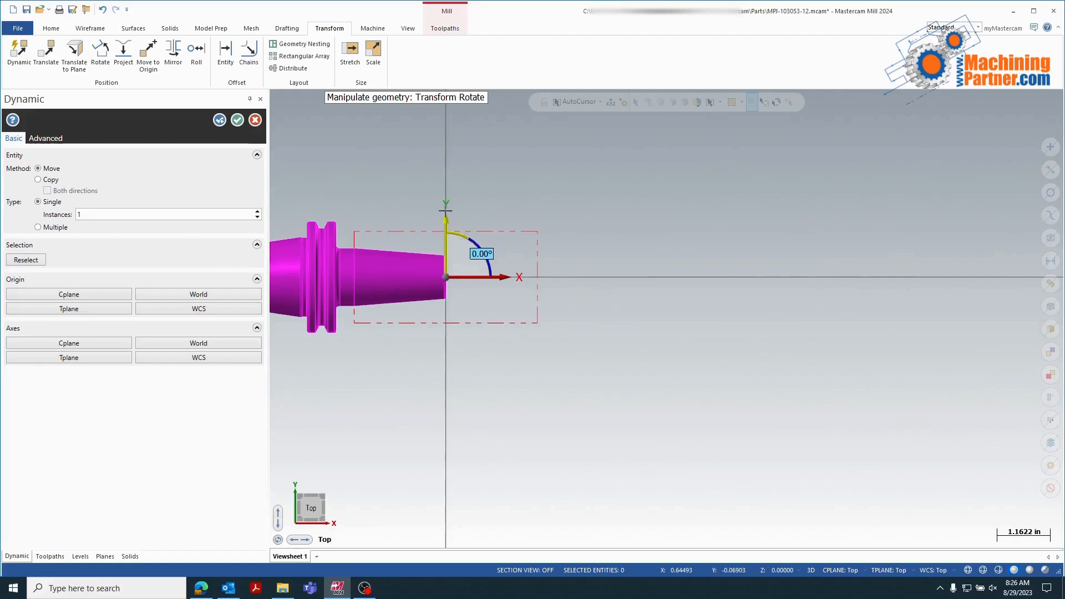
{"action": "left_click", "coordinate": [538, 269]}
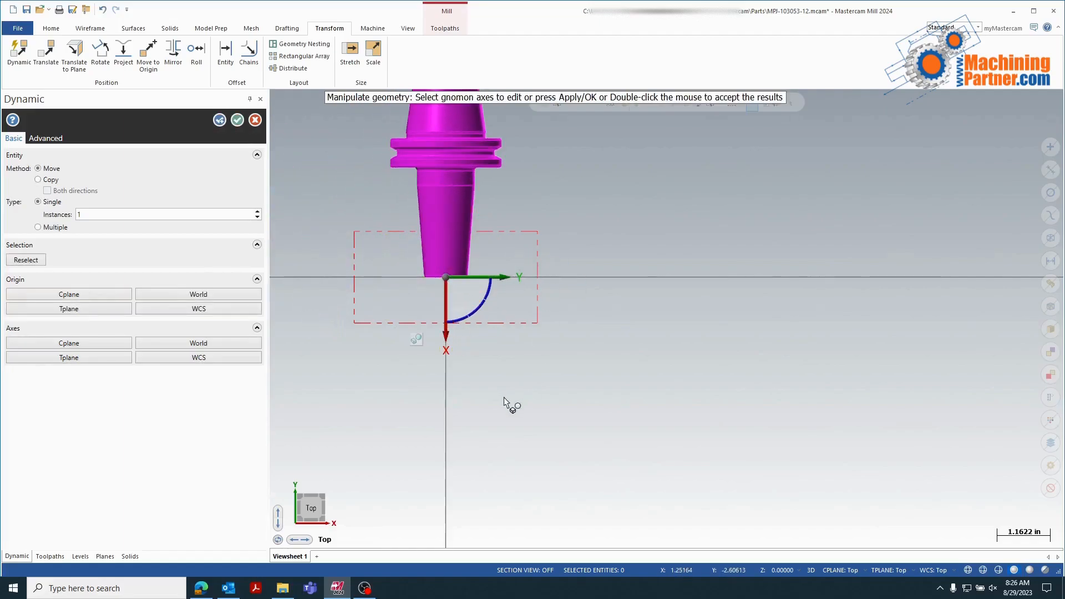
{"action": "scroll", "coordinate": [508, 395], "scroll_direction": "down", "scroll_amount": 3}
{"action": "scroll", "coordinate": [457, 333], "scroll_direction": "up", "scroll_amount": 3}
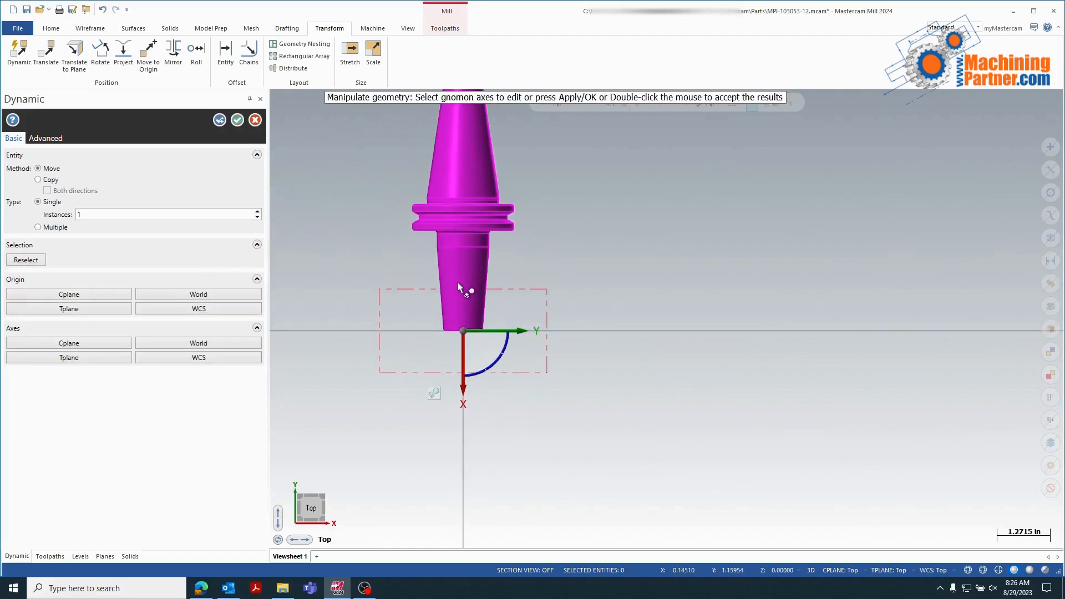
{"action": "left_click", "coordinate": [237, 120]}
Clear the transform result colors from the holder.
{"action": "scroll", "coordinate": [473, 421], "scroll_direction": "down", "scroll_amount": 2}
{"action": "scroll", "coordinate": [473, 421], "scroll_direction": "up", "scroll_amount": 2}
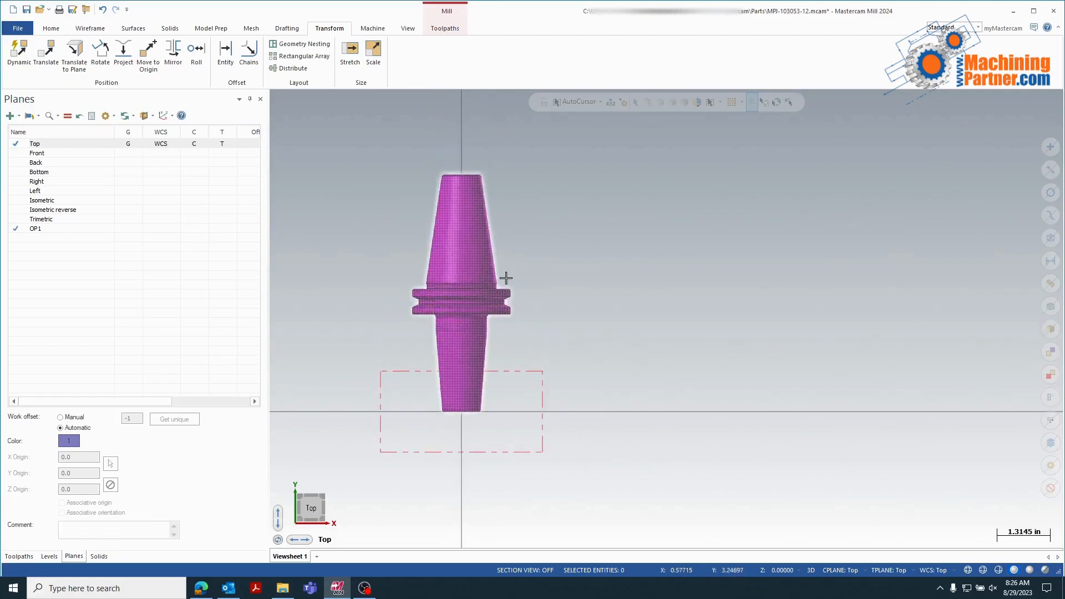
{"action": "right_click", "coordinate": [612, 217]}
{"action": "left_click", "coordinate": [662, 201]}
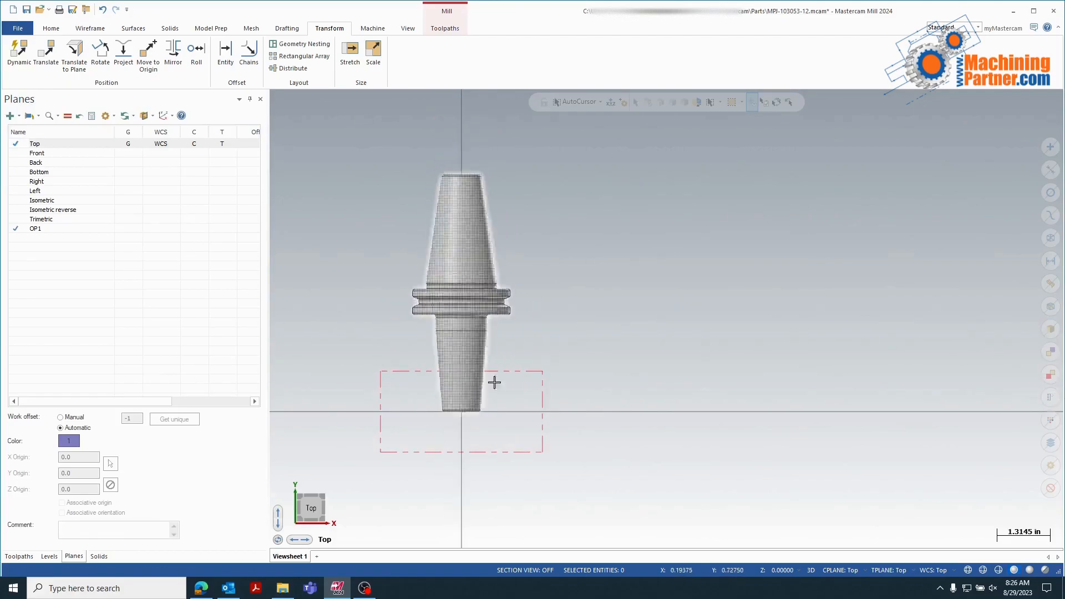
Create a silhouette boundary of the holder on level 36, with tessellation and filter tolerances of 0.0005 and arc fit.
{"action": "left_click", "coordinate": [48, 556]}
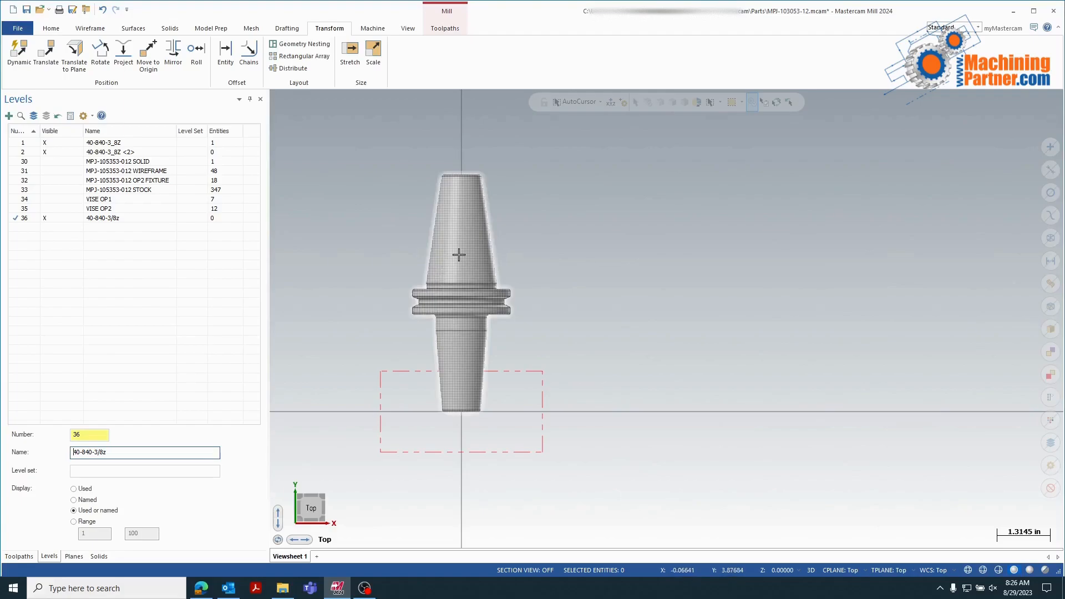
{"action": "left_click", "coordinate": [19, 220]}
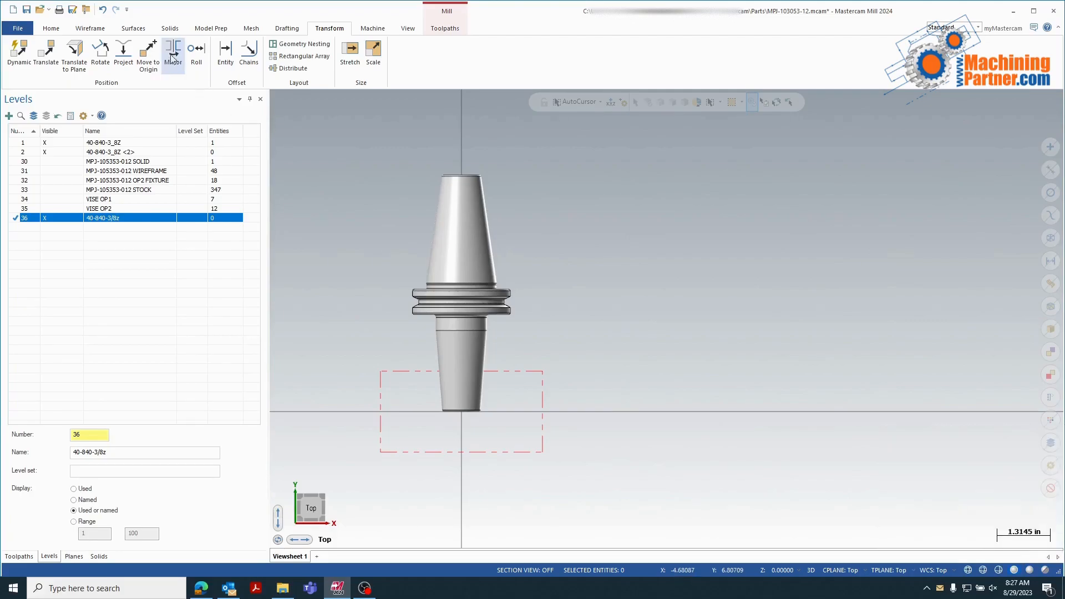
{"action": "left_click", "coordinate": [91, 28]}
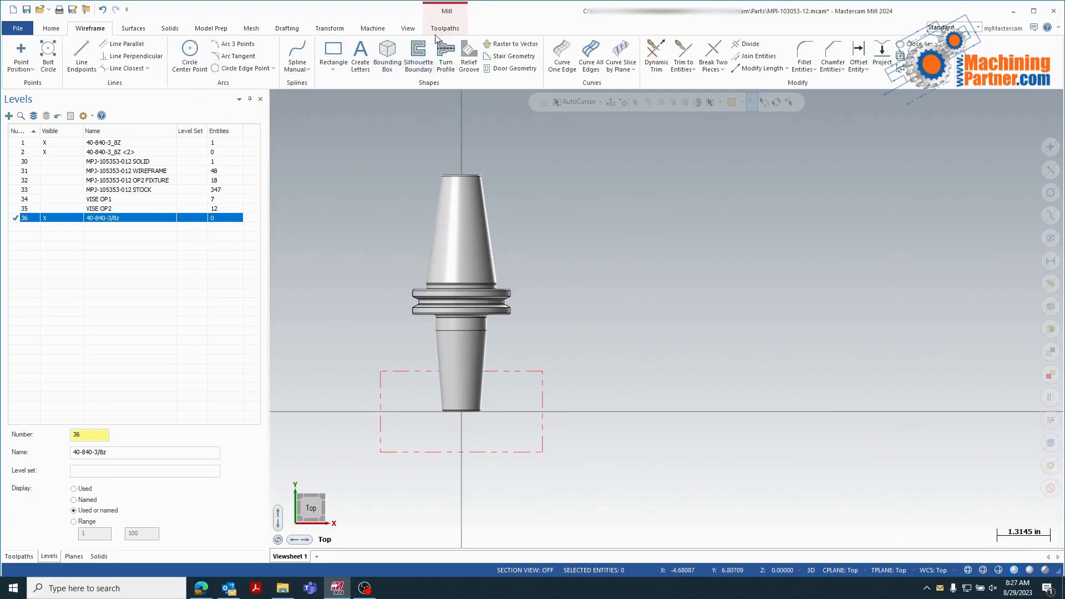
{"action": "left_click", "coordinate": [419, 58]}
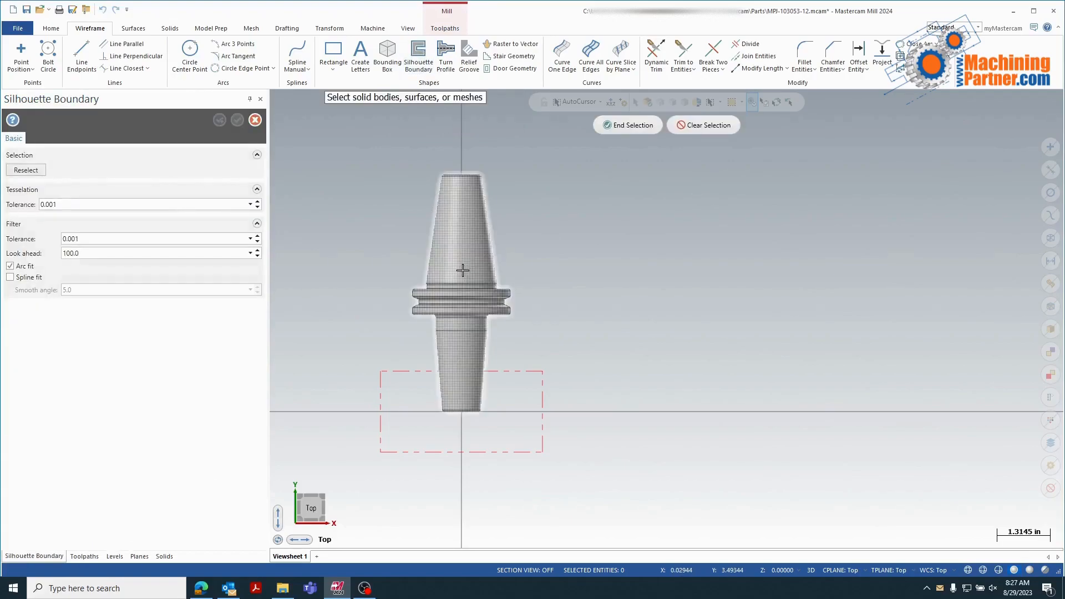
{"action": "left_click", "coordinate": [640, 129]}
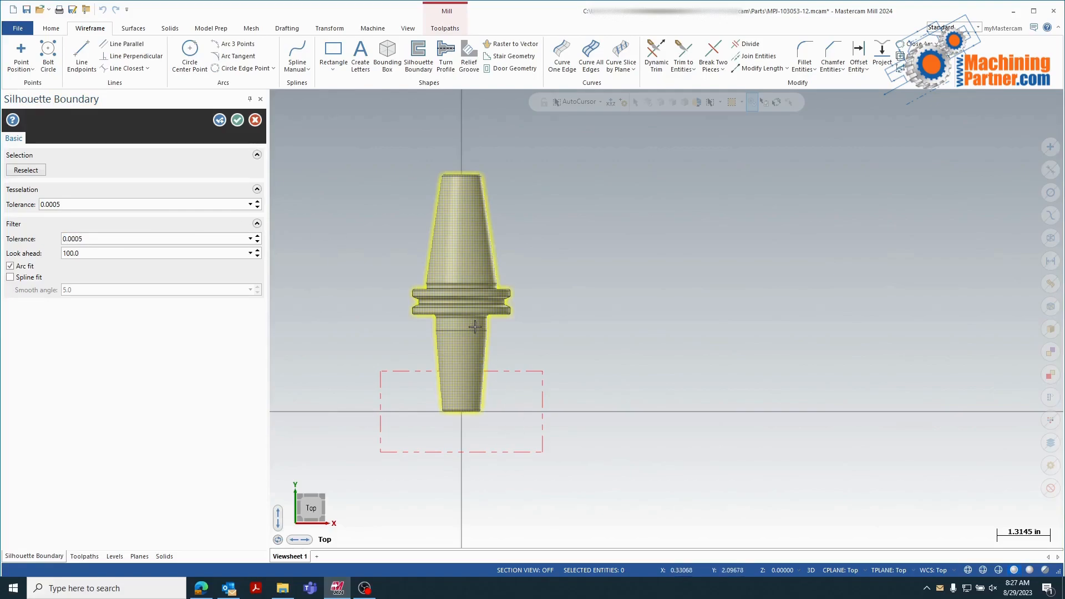
{"action": "left_click", "coordinate": [237, 119]}
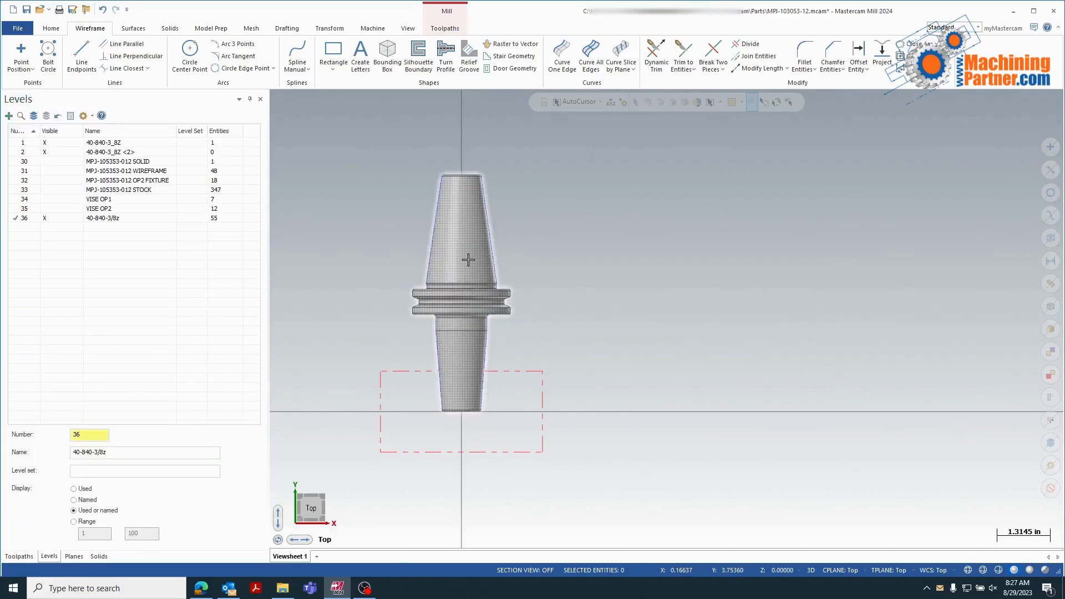
Delete the holder solid by removing the entities on level 1, 40-840-3_8Z.
{"action": "left_click", "coordinate": [47, 144]}
{"action": "left_click", "coordinate": [47, 144]}
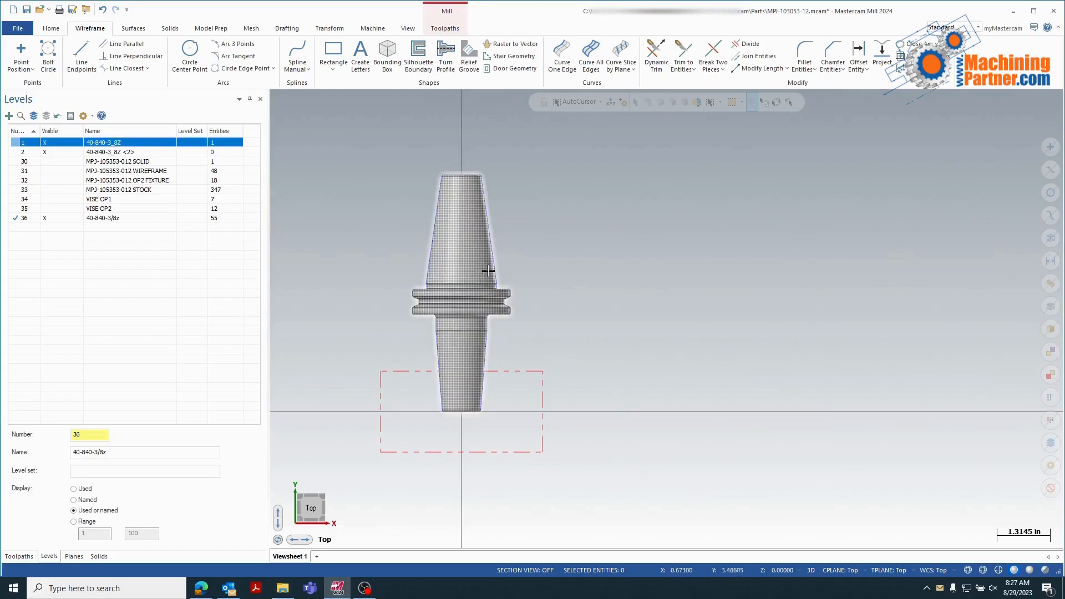
{"action": "right_click", "coordinate": [79, 148]}
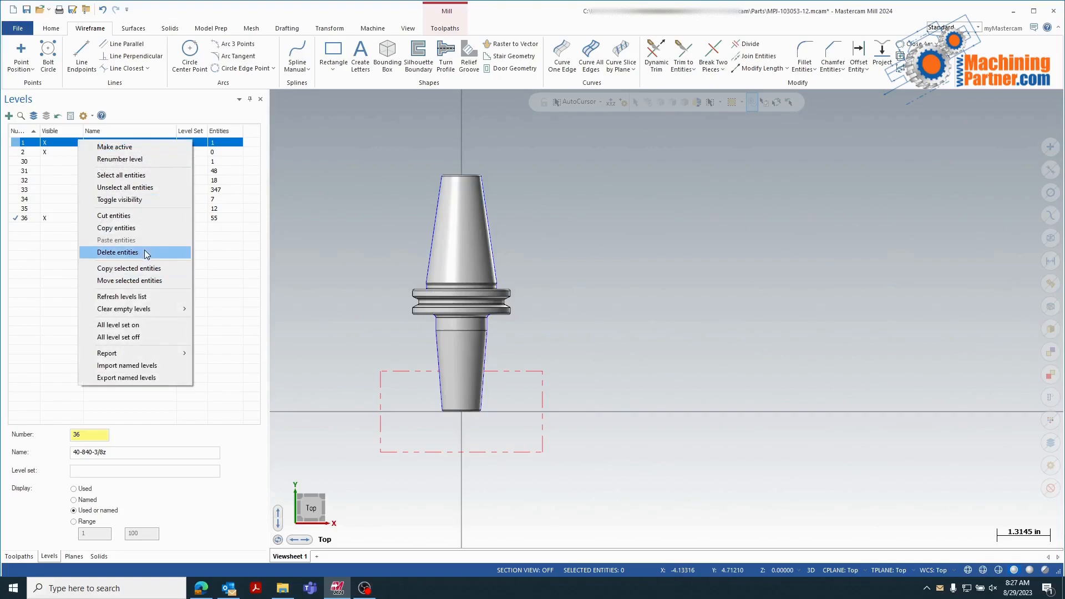
{"action": "left_click", "coordinate": [151, 255]}
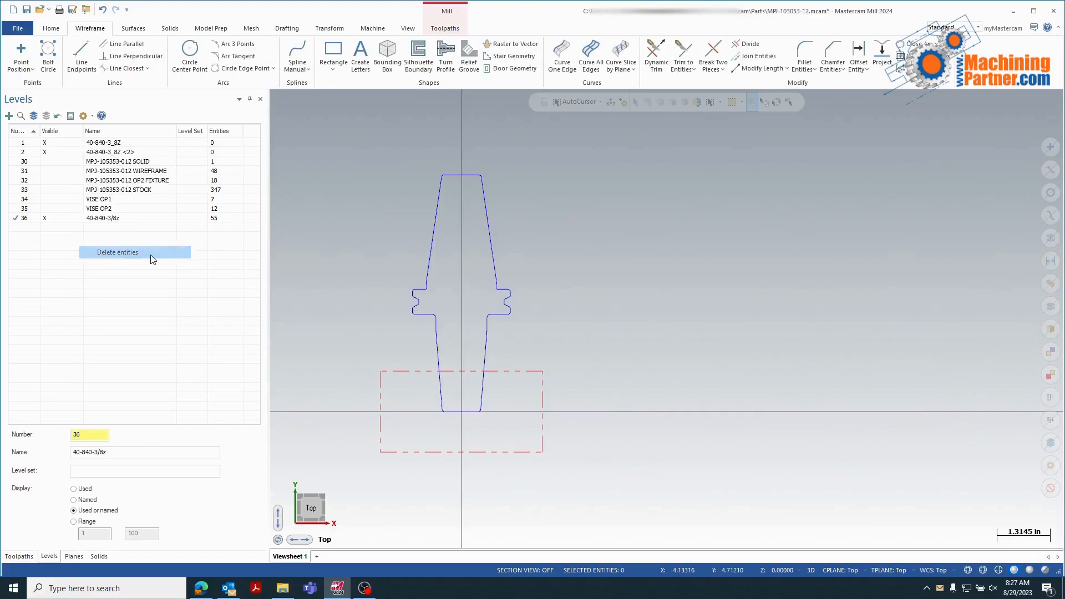
Clear the empty levels from the levels list.
{"action": "left_click", "coordinate": [20, 219]}
{"action": "right_click", "coordinate": [20, 220]}
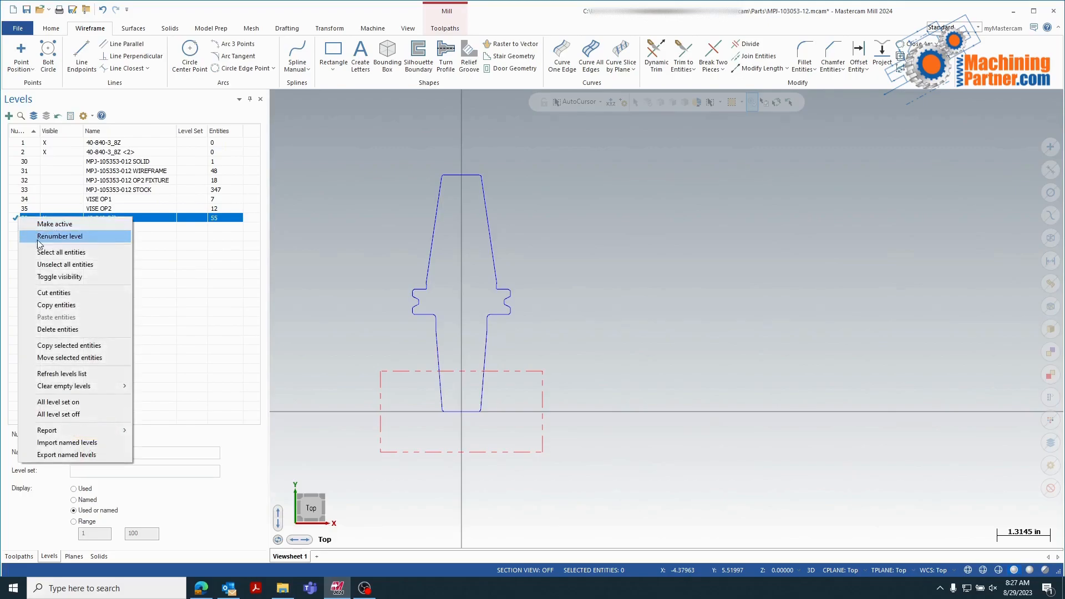
{"action": "mouse_move", "coordinate": [101, 387]}
{"action": "left_click", "coordinate": [181, 398]}
{"action": "scroll", "coordinate": [494, 287], "scroll_direction": "up", "scroll_amount": 8}
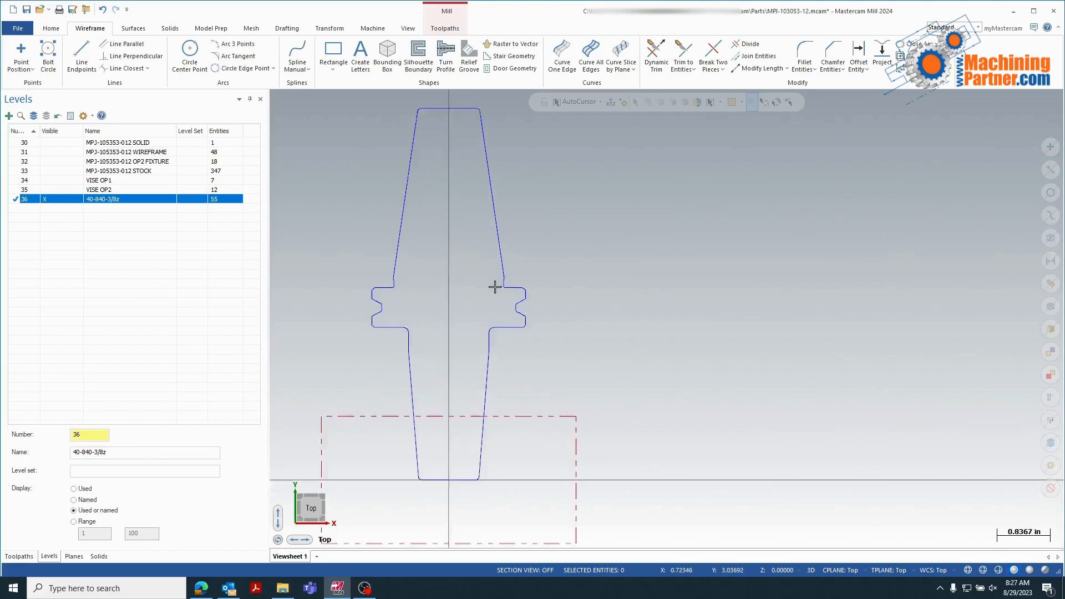
{"action": "scroll", "coordinate": [494, 314], "scroll_direction": "down", "scroll_amount": 5}
{"action": "scroll", "coordinate": [508, 266], "scroll_direction": "down", "scroll_amount": 1}
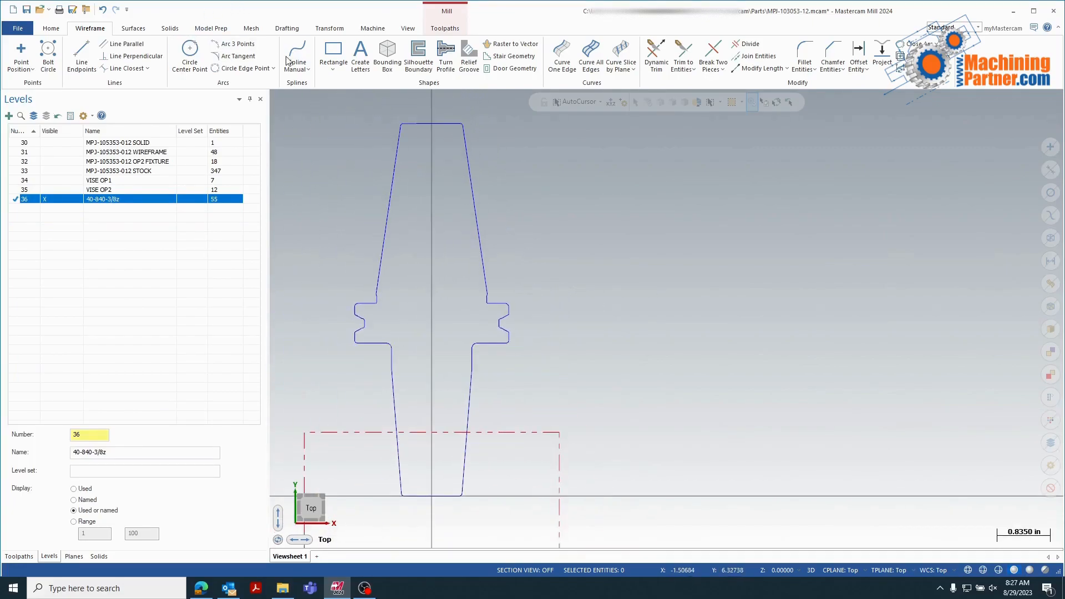
{"action": "left_click", "coordinate": [287, 28]}
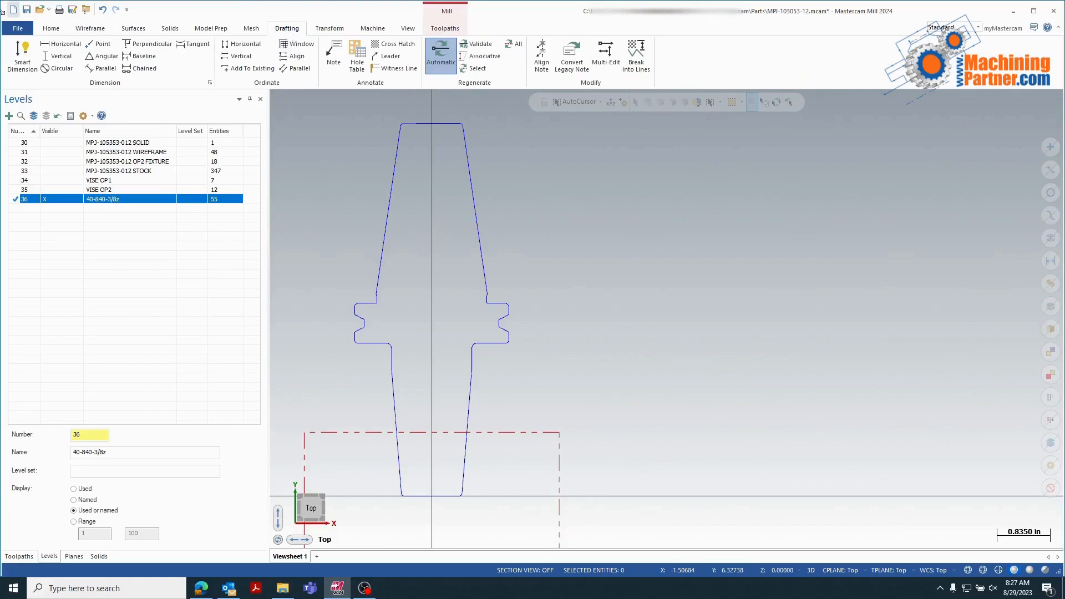
{"action": "left_click", "coordinate": [332, 52]}
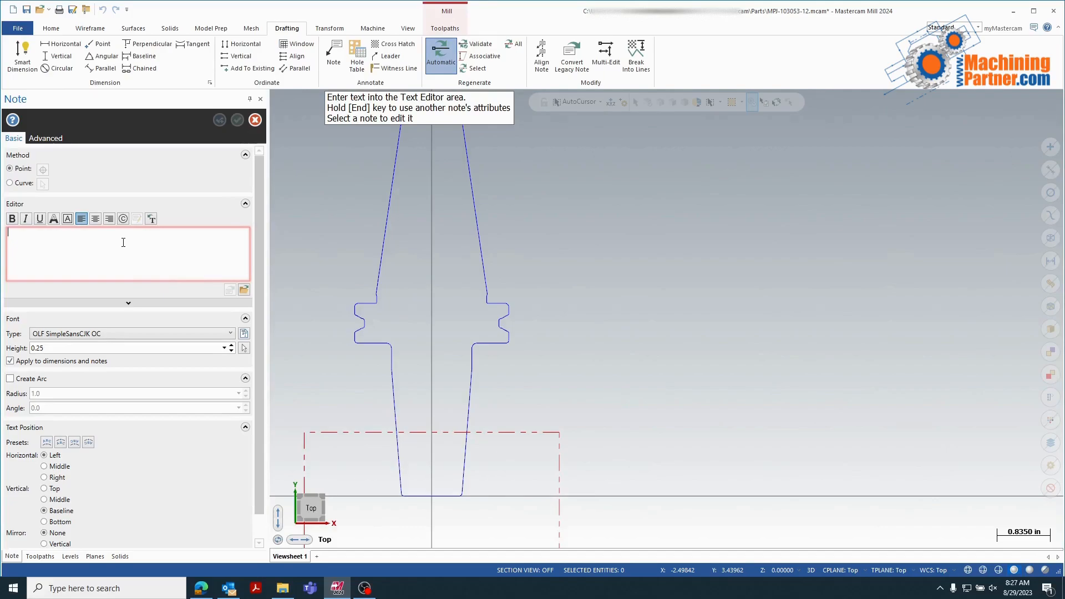
{"action": "type", "text": "MASTERCAM USES "}
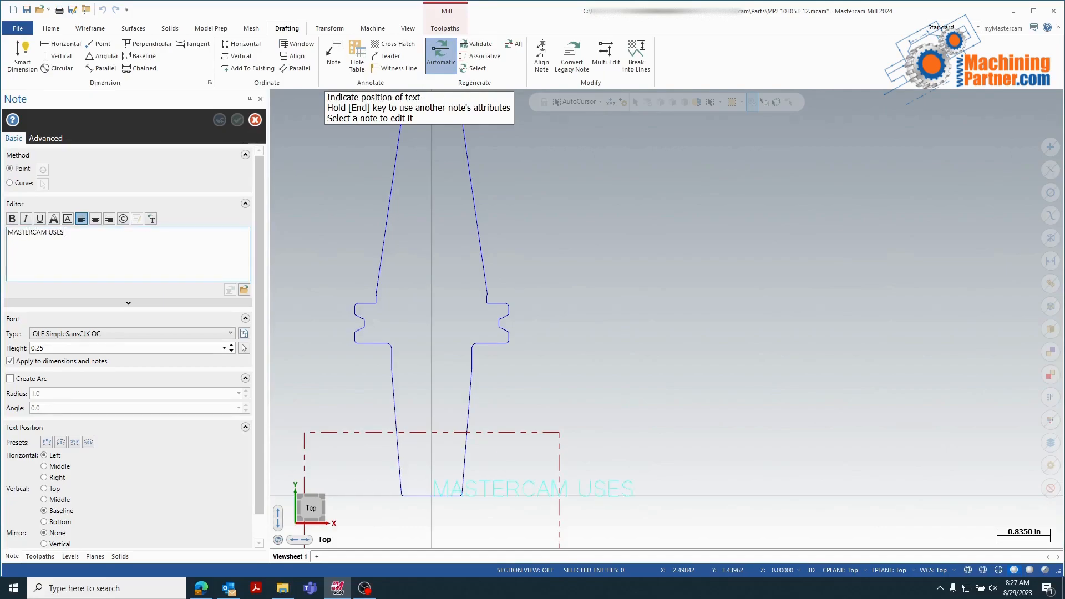
{"action": "type", "text": "HOLDER UP TO GAGE LINE!"}
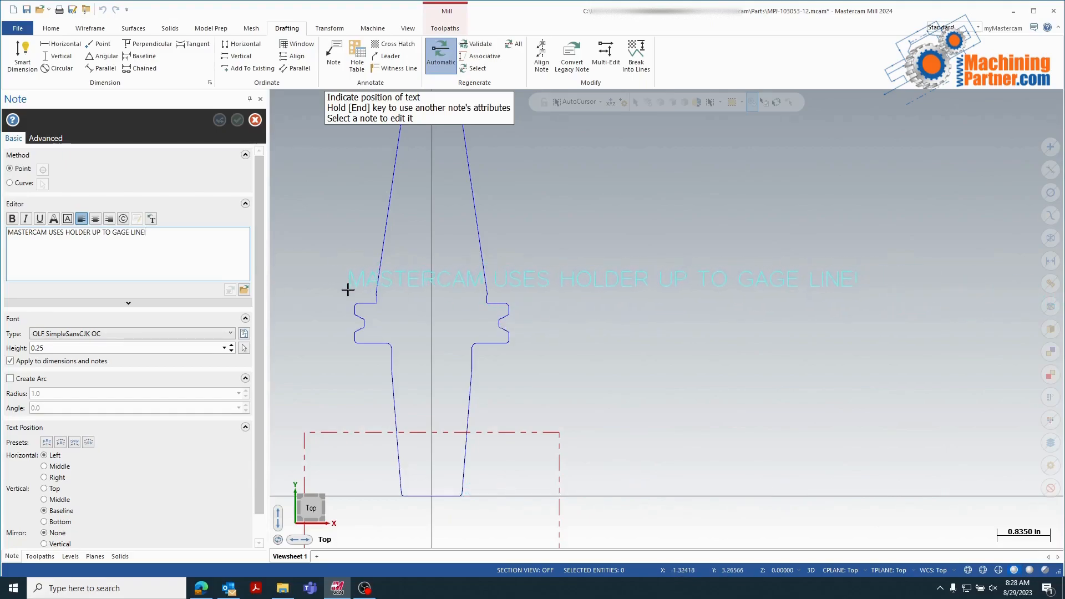
{"action": "key", "text": "Escape"}
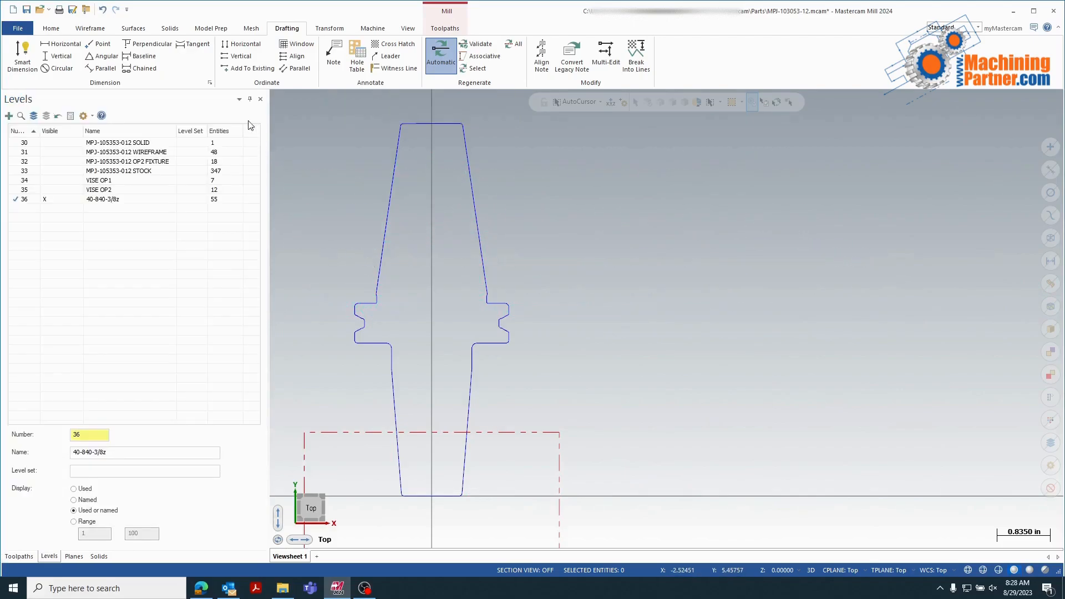
Delete the upper horizontal flange line on the +X side of the holder silhouette.
{"action": "scroll", "coordinate": [459, 294], "scroll_direction": "up", "scroll_amount": 2}
{"action": "scroll", "coordinate": [530, 301], "scroll_direction": "up", "scroll_amount": 10}
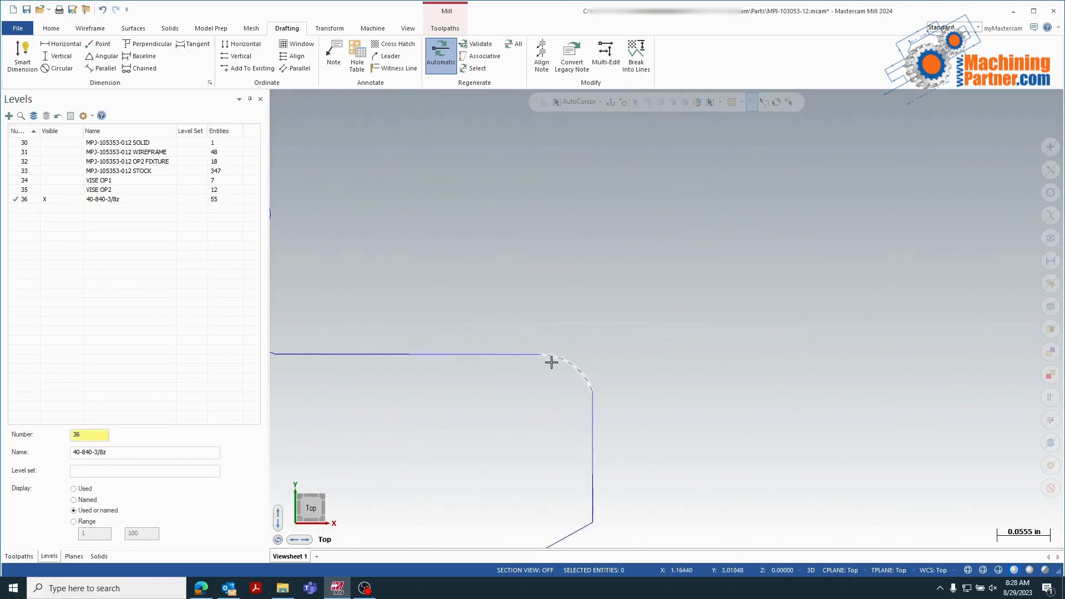
{"action": "left_click", "coordinate": [529, 354]}
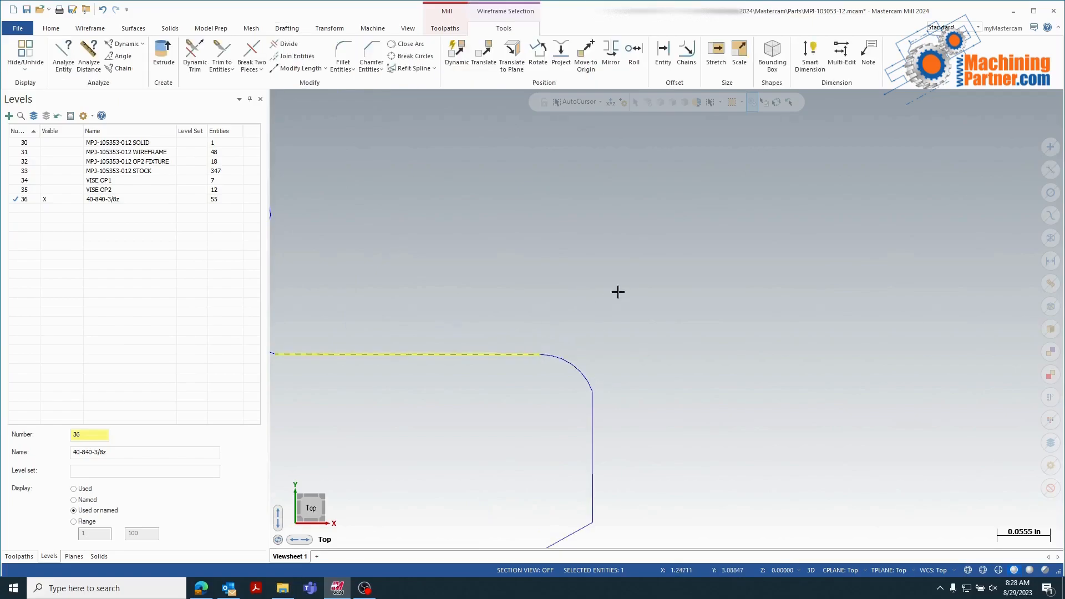
{"action": "right_click", "coordinate": [491, 358]}
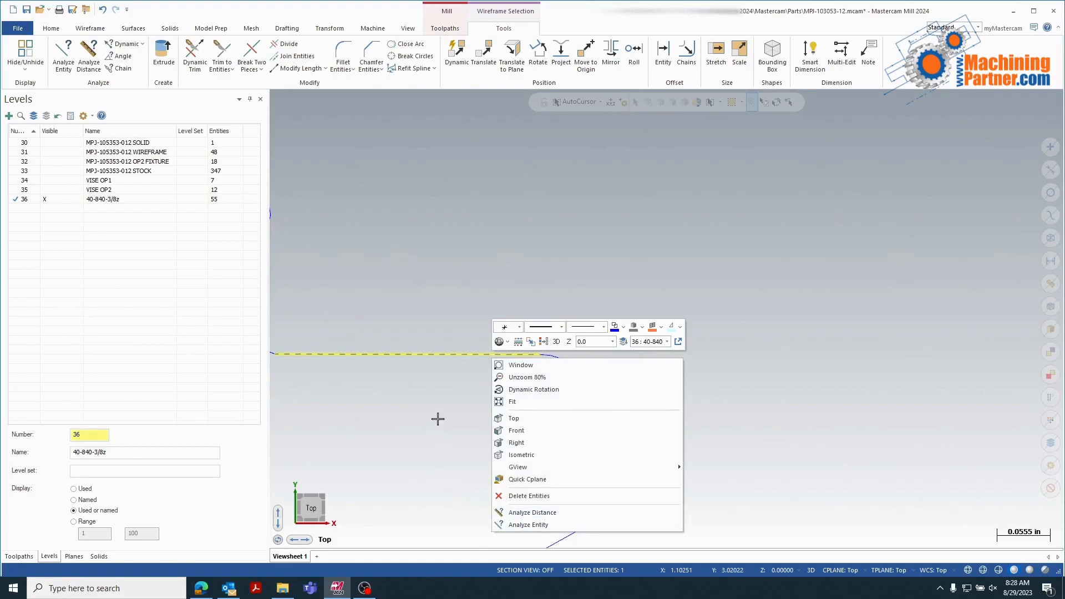
{"action": "left_click", "coordinate": [474, 246]}
{"action": "key", "text": "Delete"}
Delete the horizontal line across the nose end of the holder silhouette.
{"action": "scroll", "coordinate": [618, 298], "scroll_direction": "down", "scroll_amount": 10}
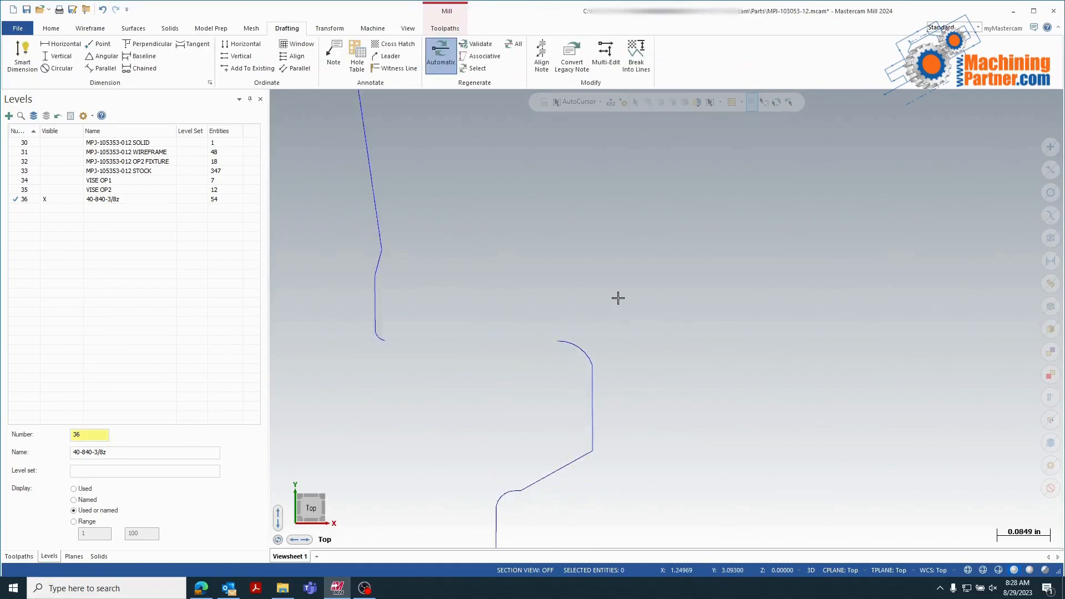
{"action": "scroll", "coordinate": [472, 506], "scroll_direction": "up", "scroll_amount": 4}
{"action": "left_click", "coordinate": [480, 430]}
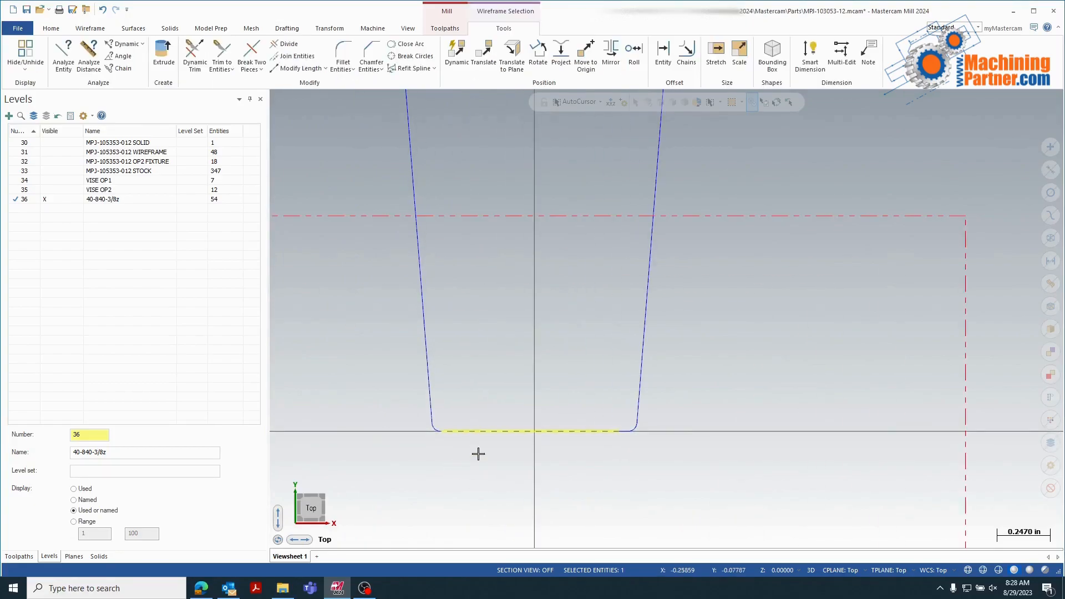
{"action": "key", "text": "Delete"}
Delete the connected chain forming the -X half and upper taper, keeping the +X profile below the gage line.
{"action": "scroll", "coordinate": [497, 510], "scroll_direction": "down", "scroll_amount": 2}
{"action": "scroll", "coordinate": [493, 519], "scroll_direction": "down", "scroll_amount": 4}
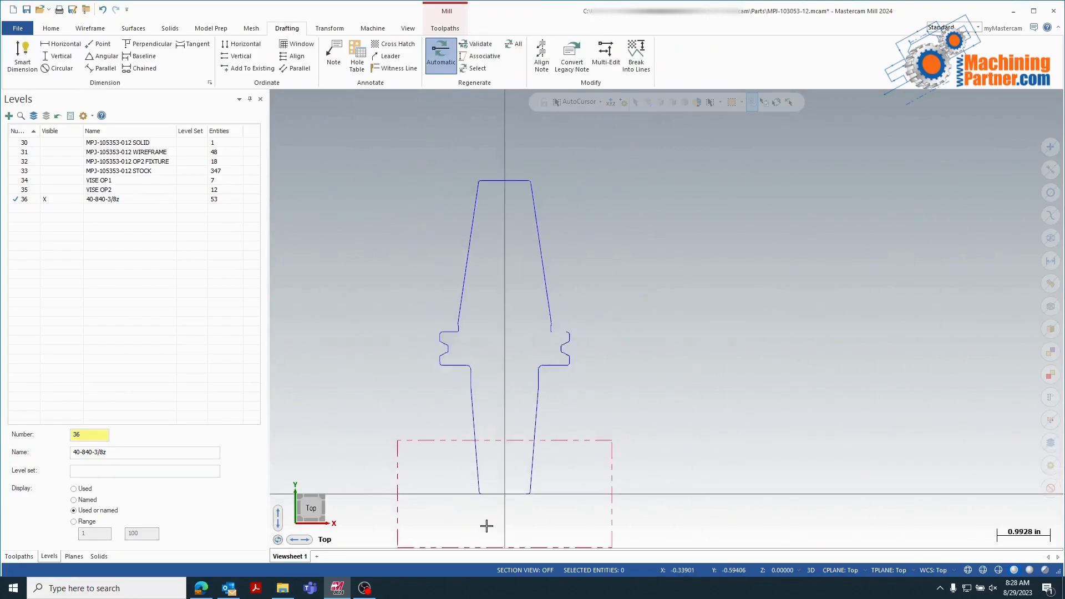
{"action": "double_click", "coordinate": [474, 382]}
{"action": "scroll", "coordinate": [446, 333], "scroll_direction": "down", "scroll_amount": 1}
{"action": "key", "text": "Delete"}
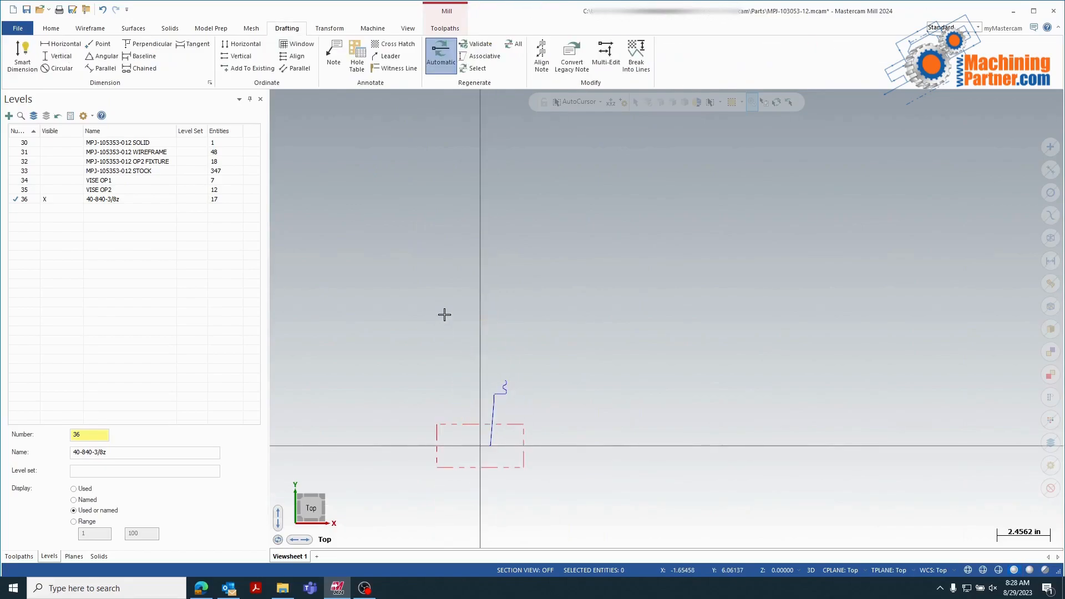
Draw a horizontal line about 1.48 in long from the flange's upper arc endpoint past the vertical axis.
{"action": "scroll", "coordinate": [492, 419], "scroll_direction": "up", "scroll_amount": 2}
{"action": "scroll", "coordinate": [447, 369], "scroll_direction": "up", "scroll_amount": 1}
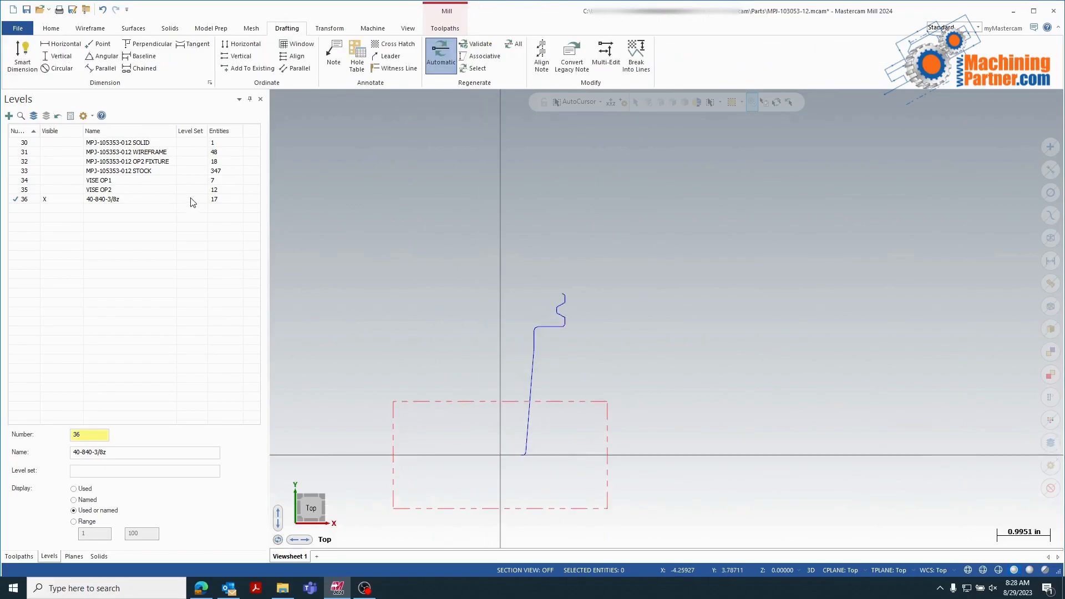
{"action": "left_click", "coordinate": [89, 27]}
{"action": "left_click", "coordinate": [82, 53]}
{"action": "scroll", "coordinate": [546, 206], "scroll_direction": "up", "scroll_amount": 3}
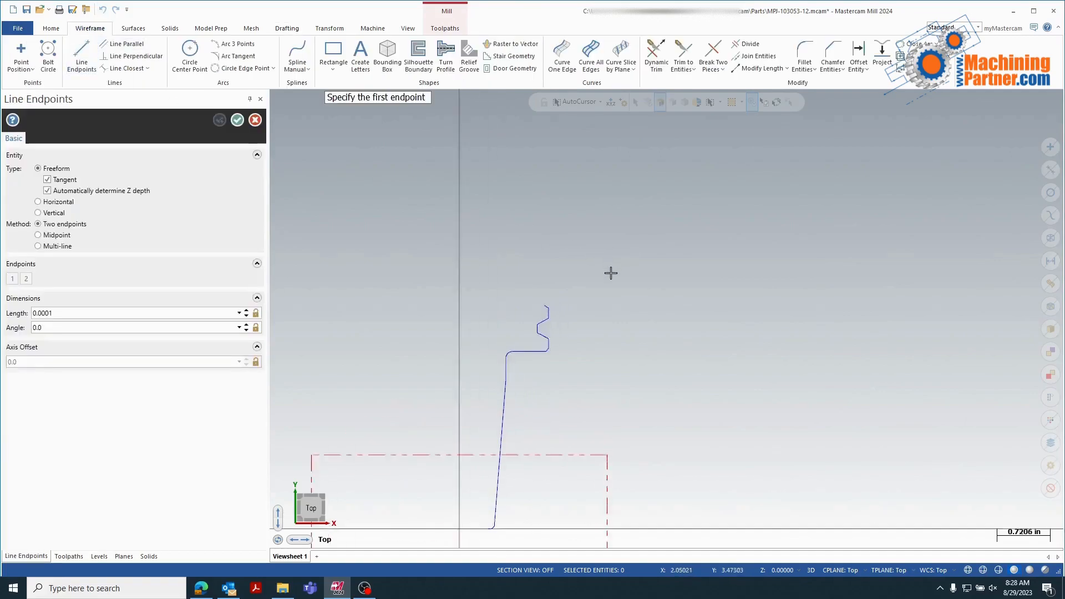
{"action": "left_click", "coordinate": [528, 312]}
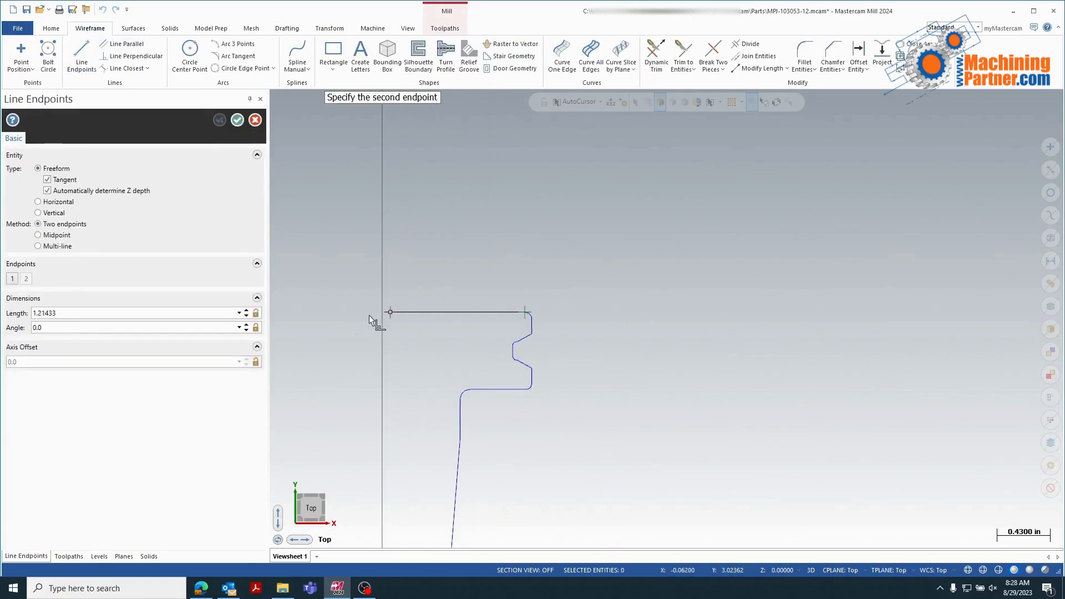
{"action": "left_click", "coordinate": [343, 317]}
Draw a horizontal line from the endpoint of the nose corner arc past the vertical axis.
{"action": "scroll", "coordinate": [416, 385], "scroll_direction": "down", "scroll_amount": 2}
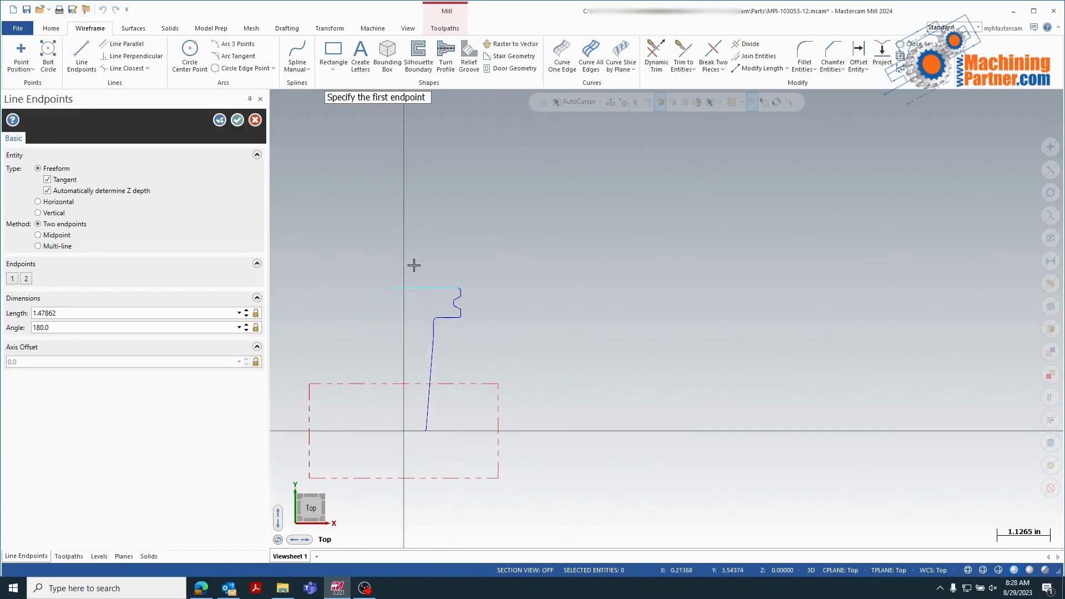
{"action": "scroll", "coordinate": [444, 481], "scroll_direction": "up", "scroll_amount": 3}
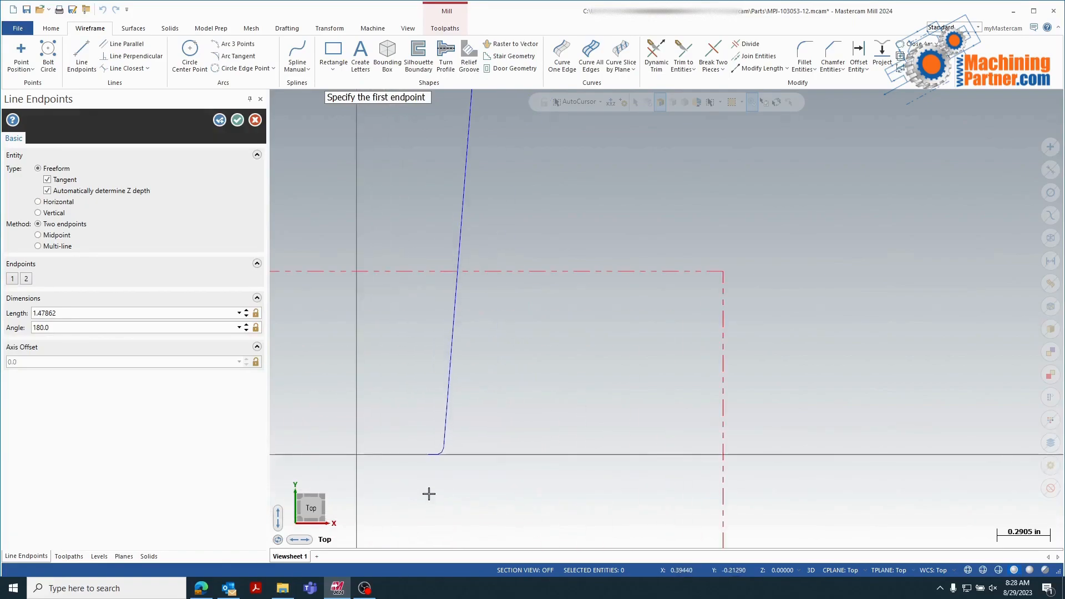
{"action": "left_click", "coordinate": [428, 458]}
{"action": "left_click", "coordinate": [320, 450]}
Draw a vertical line about 3.33 in long from the origin past the upper flange line, and accept the lines.
{"action": "left_click", "coordinate": [357, 455]}
{"action": "scroll", "coordinate": [360, 494], "scroll_direction": "down", "scroll_amount": 4}
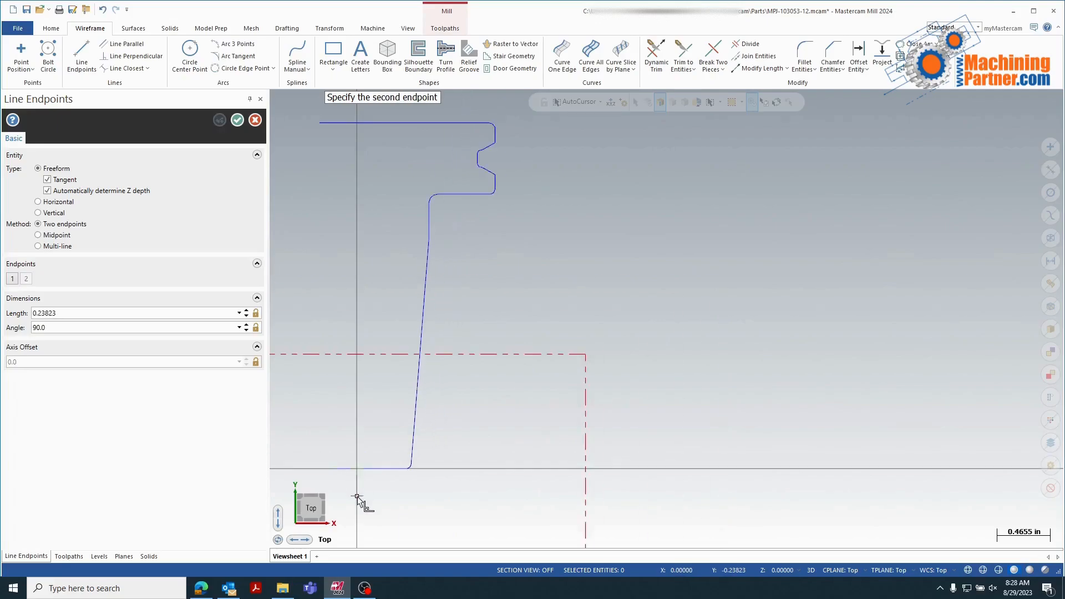
{"action": "left_click", "coordinate": [357, 211]}
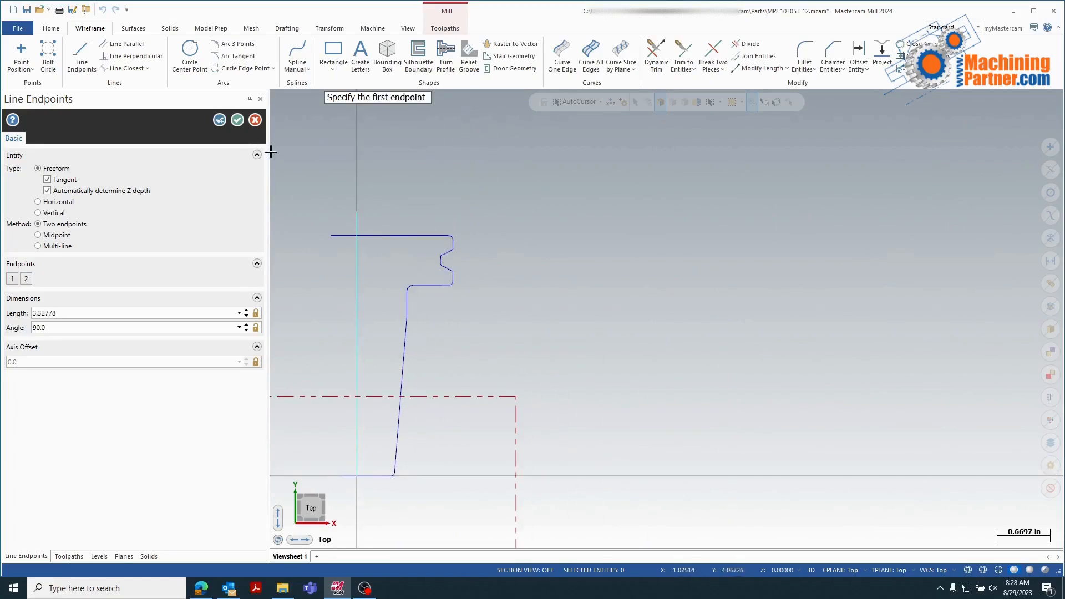
{"action": "left_click", "coordinate": [237, 121]}
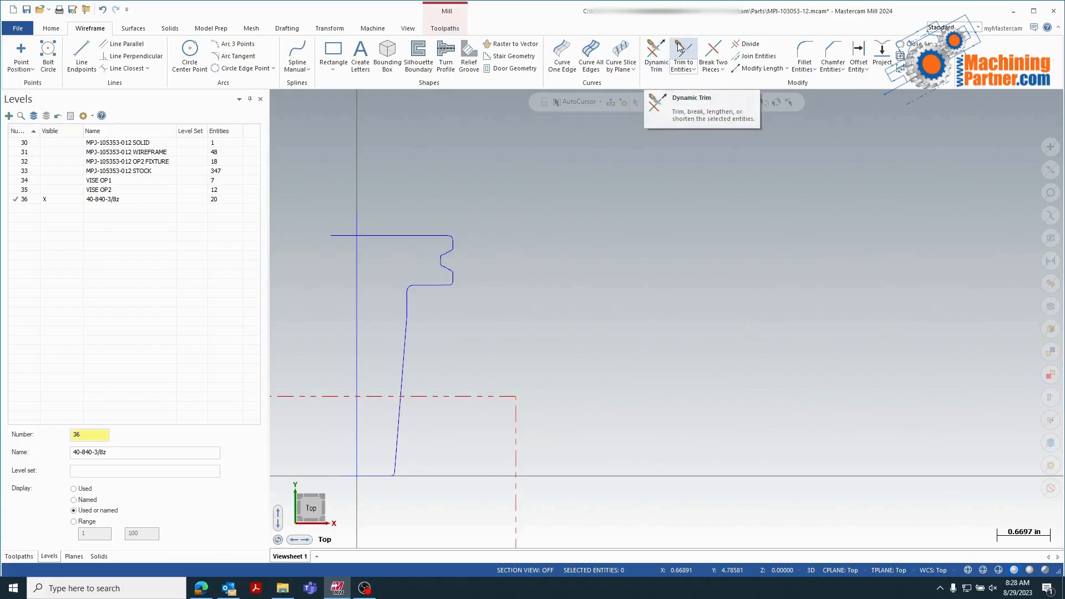
Trim the upper flange line and the vertical axis line to their shared corner with Dynamic Trim.
{"action": "left_click", "coordinate": [656, 47]}
{"action": "left_click", "coordinate": [378, 236]}
{"action": "left_click", "coordinate": [351, 259]}
{"action": "left_click", "coordinate": [361, 264]}
{"action": "left_click", "coordinate": [373, 232]}
Trim the nose line and the vertical axis line to a corner at the origin, and accept the trim.
{"action": "scroll", "coordinate": [395, 455], "scroll_direction": "down", "scroll_amount": 1}
{"action": "scroll", "coordinate": [384, 504], "scroll_direction": "up", "scroll_amount": 3}
{"action": "scroll", "coordinate": [363, 485], "scroll_direction": "up", "scroll_amount": 2}
{"action": "left_click", "coordinate": [357, 404]}
{"action": "left_click", "coordinate": [371, 431]}
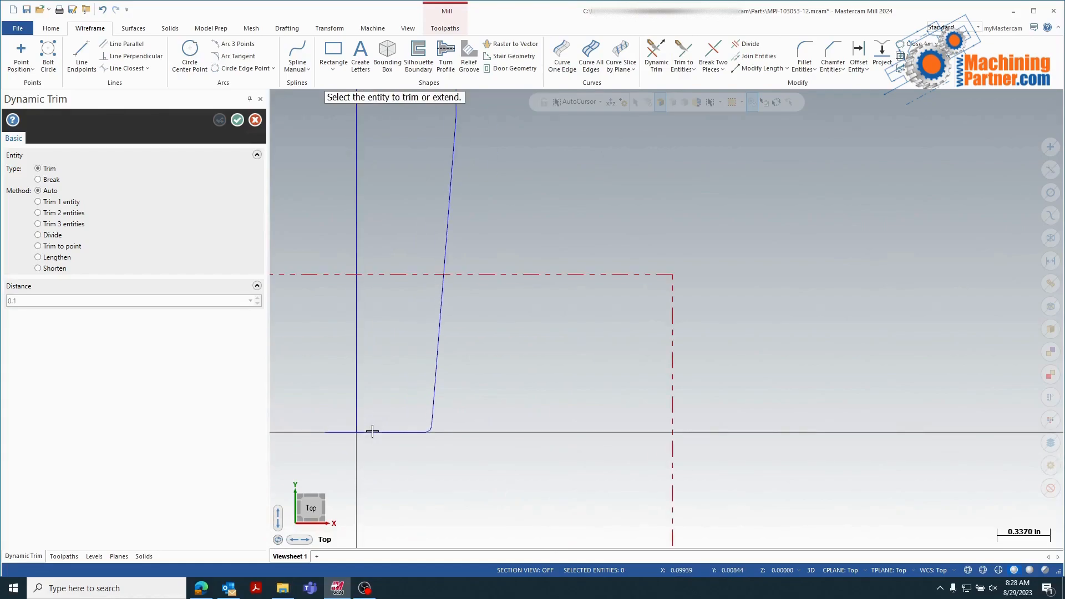
{"action": "left_click", "coordinate": [368, 432]}
{"action": "left_click", "coordinate": [357, 417]}
{"action": "left_click", "coordinate": [237, 120]}
Change the line style of the vertical axis line at the profile's centre to dashed.
{"action": "scroll", "coordinate": [418, 492], "scroll_direction": "down", "scroll_amount": 2}
{"action": "scroll", "coordinate": [406, 482], "scroll_direction": "up", "scroll_amount": 1}
{"action": "scroll", "coordinate": [356, 392], "scroll_direction": "up", "scroll_amount": 2}
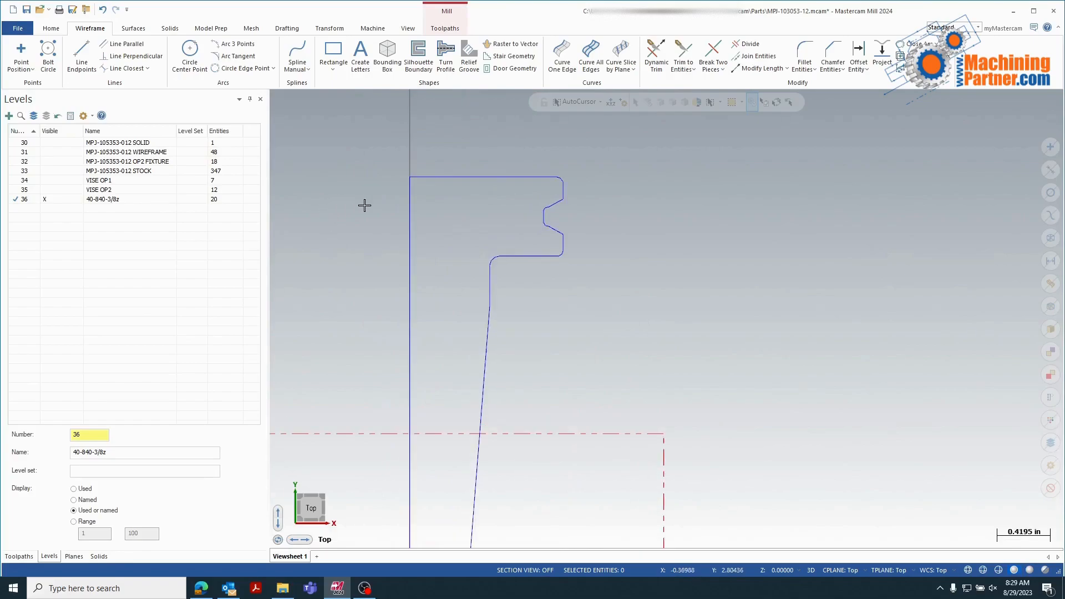
{"action": "left_click", "coordinate": [415, 241]}
{"action": "right_click", "coordinate": [416, 238]}
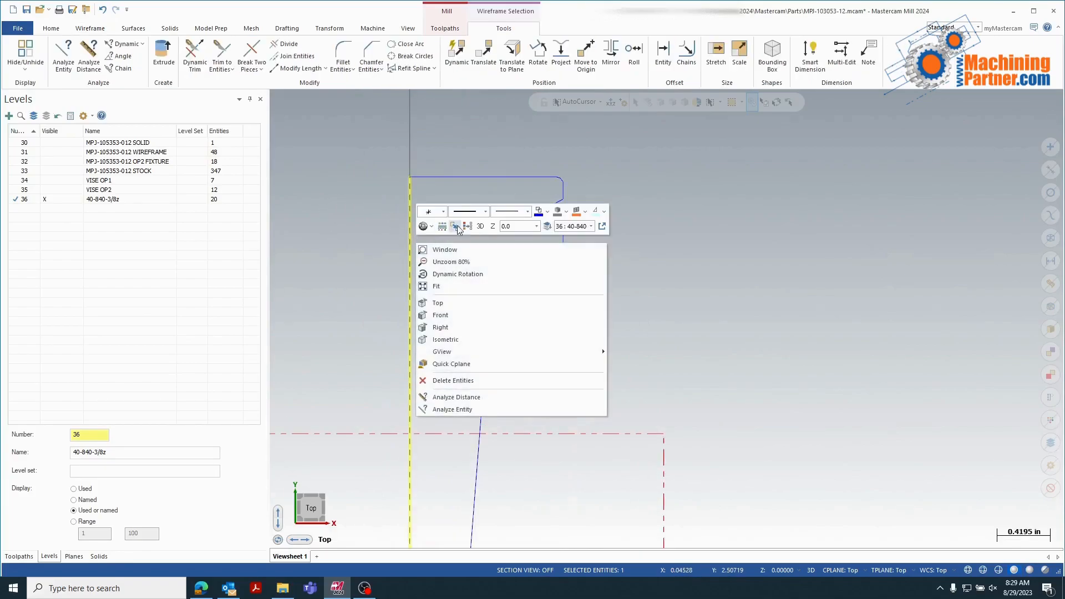
{"action": "left_click", "coordinate": [486, 213]}
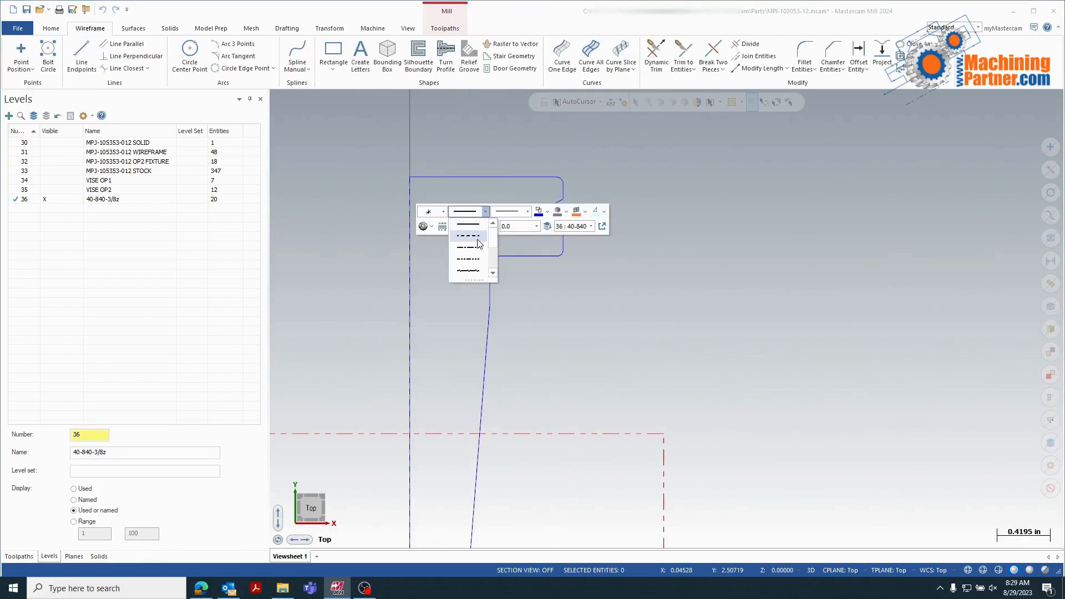
{"action": "left_click", "coordinate": [470, 236]}
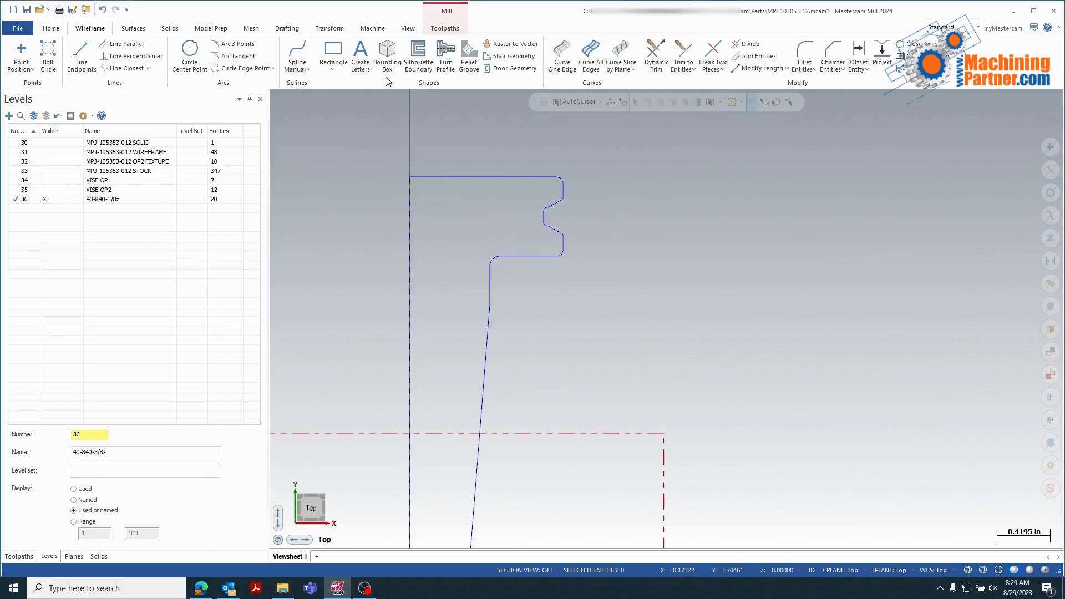
Rename level 36 as 40-840-3/8z V2 and copy the new name.
{"action": "left_click", "coordinate": [407, 29]}
{"action": "scroll", "coordinate": [394, 311], "scroll_direction": "down", "scroll_amount": 2}
{"action": "scroll", "coordinate": [621, 311], "scroll_direction": "down", "scroll_amount": 1}
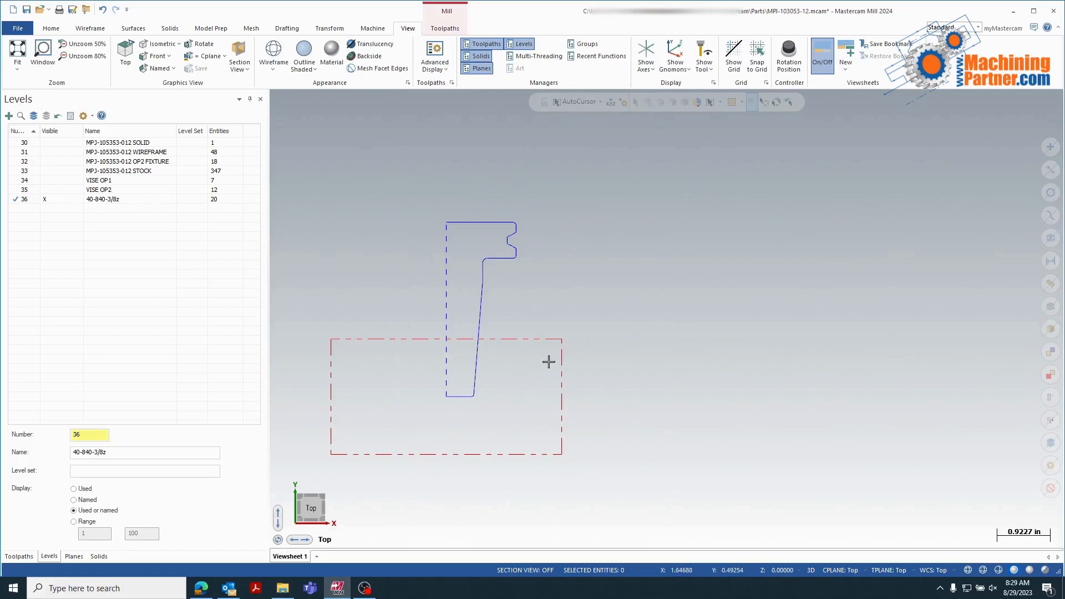
{"action": "right_click", "coordinate": [372, 258]}
{"action": "left_click", "coordinate": [118, 456]}
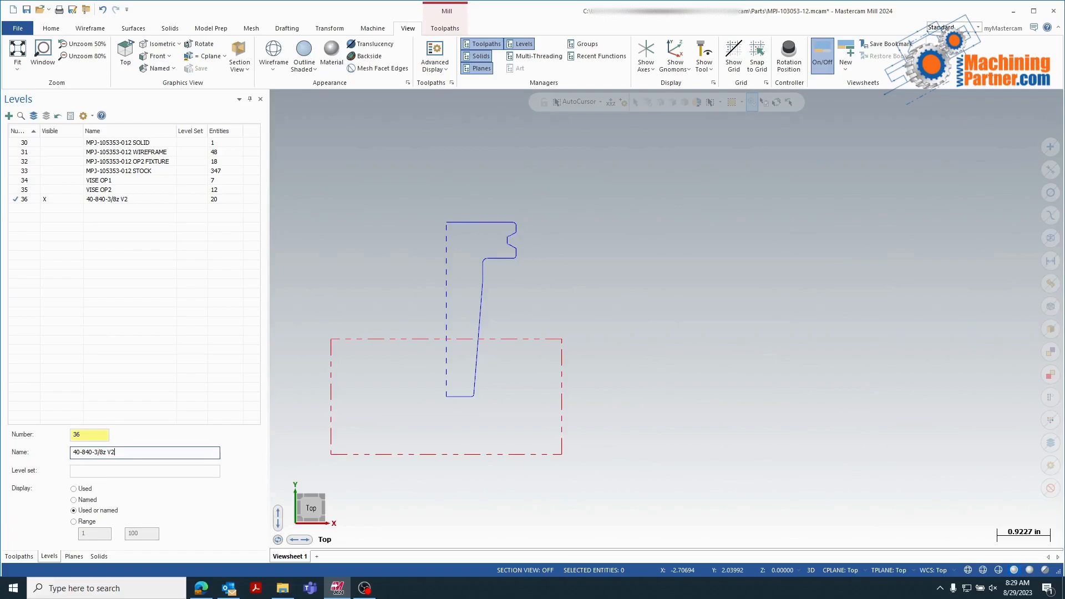
{"action": "left_click_drag", "start_coordinate": [133, 453], "coordinate": [60, 458]}
{"action": "key", "text": "ctrl+c"}
Define a new holder for the first Dynamic Mill operation from the level 36 profile, with a CAT size 40 upper connection.
{"action": "left_click", "coordinate": [77, 558]}
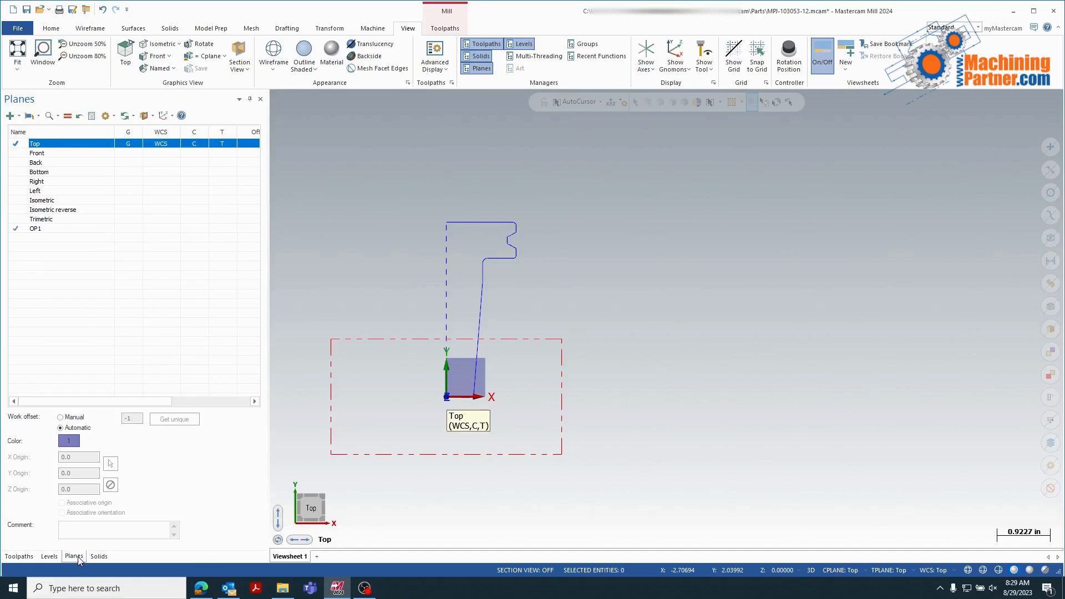
{"action": "left_click", "coordinate": [19, 556]}
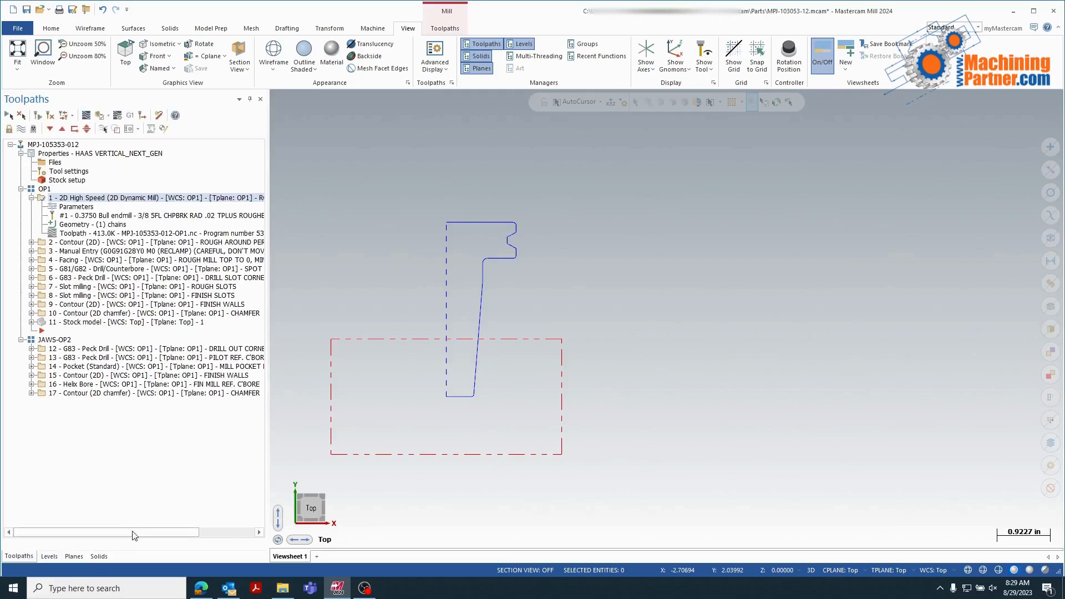
{"action": "left_click", "coordinate": [77, 207]}
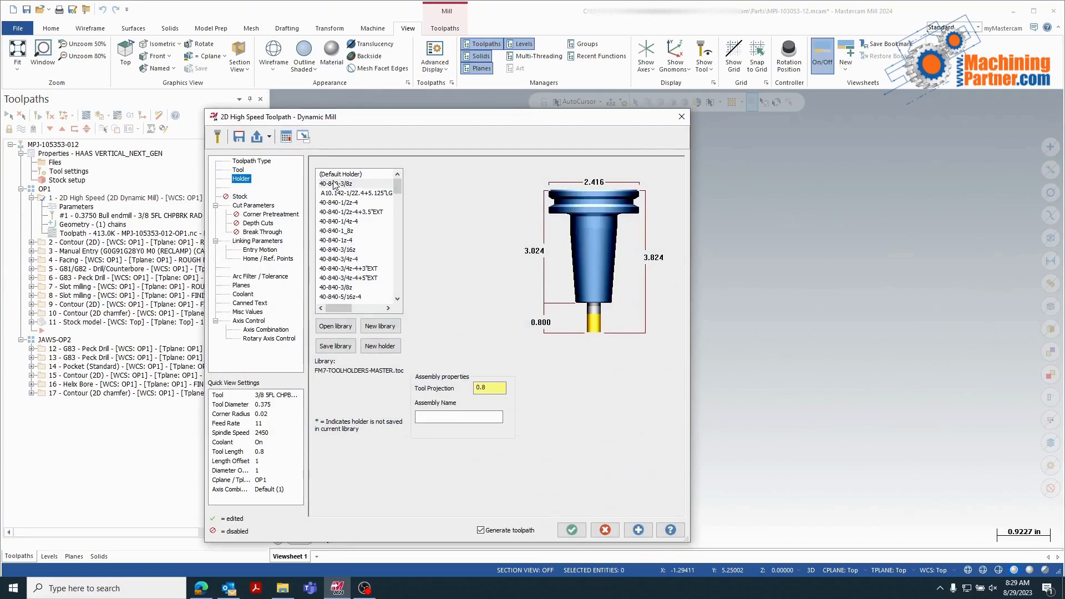
{"action": "left_click", "coordinate": [379, 346]}
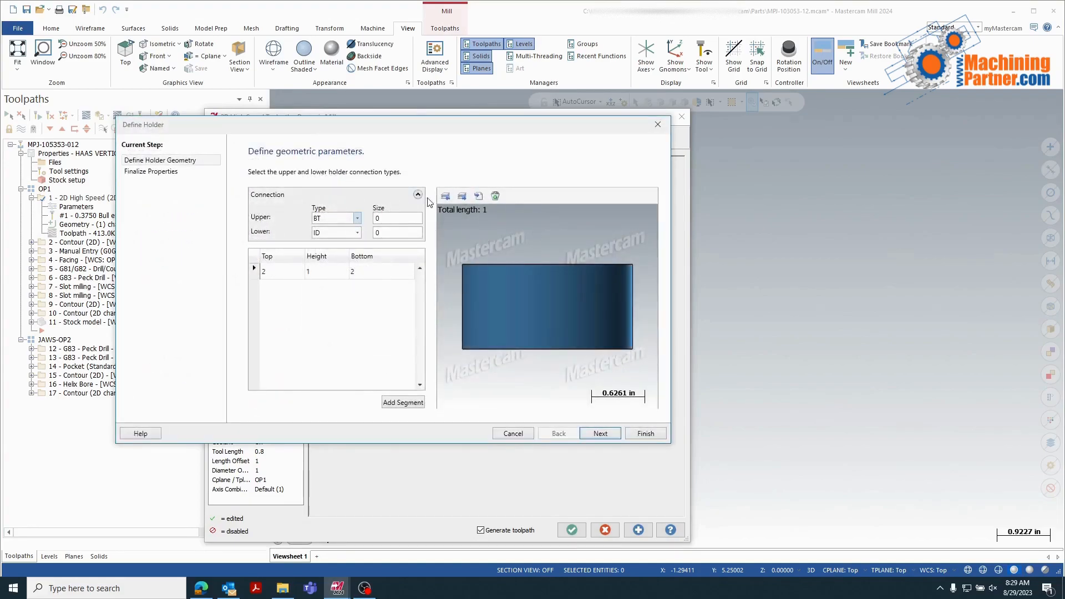
{"action": "left_click", "coordinate": [445, 197]}
{"action": "left_click", "coordinate": [152, 283]}
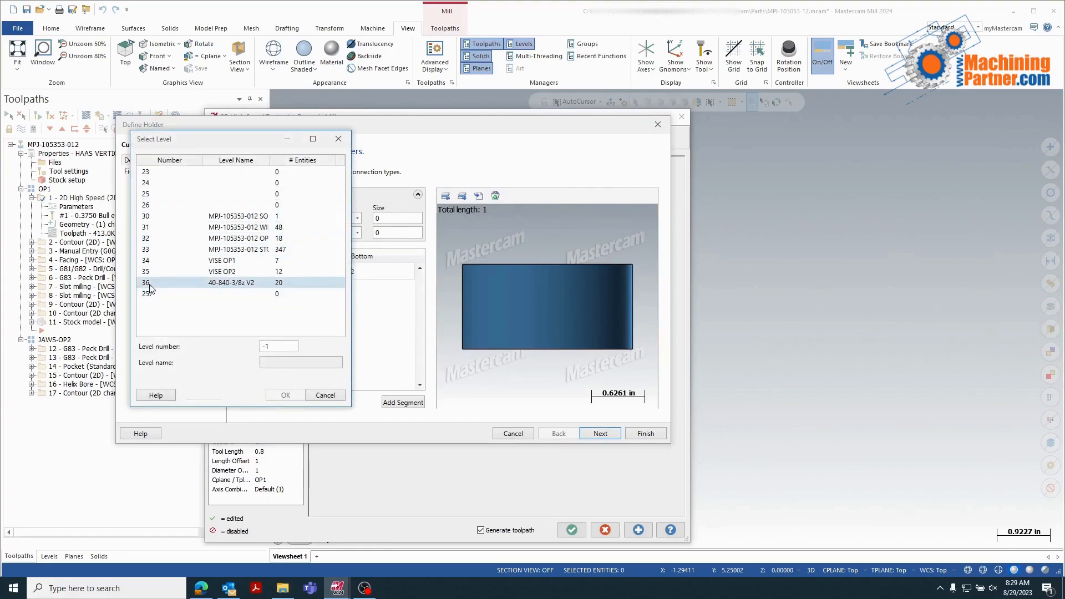
{"action": "left_click", "coordinate": [286, 395]}
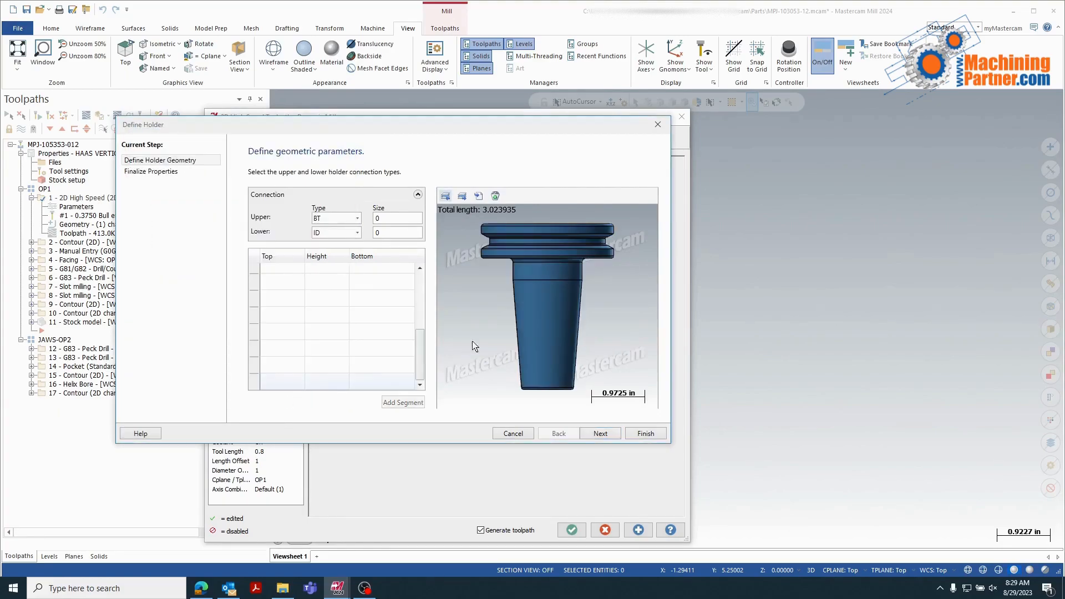
{"action": "left_click", "coordinate": [339, 219]}
{"action": "left_click", "coordinate": [343, 252]}
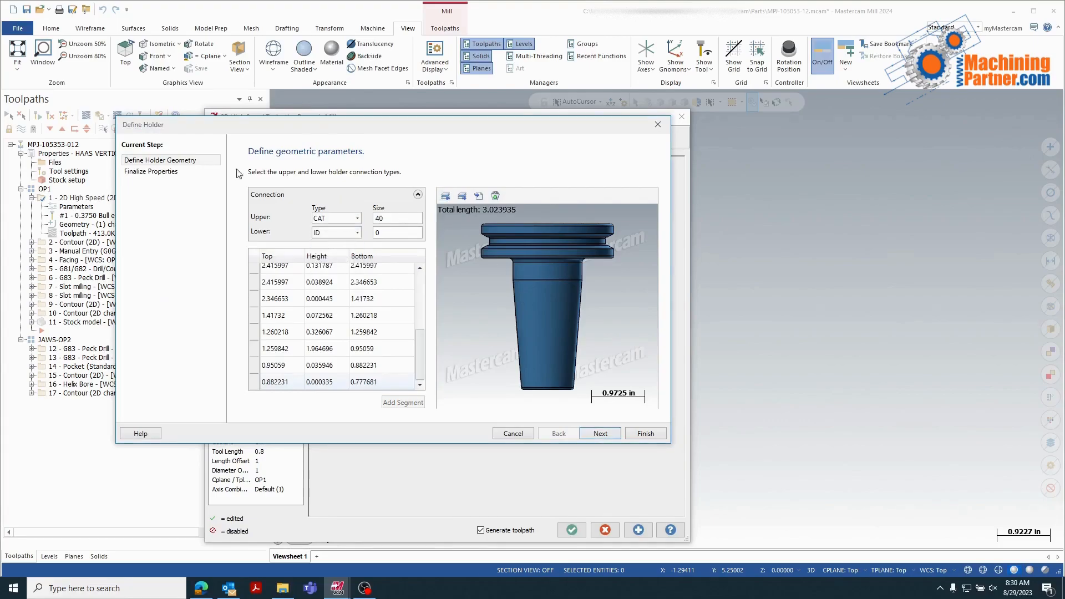
Name the holder 40-840-3/8z V2, set its manufacturer to HAIMER, and finish the definition.
{"action": "left_click", "coordinate": [165, 172]}
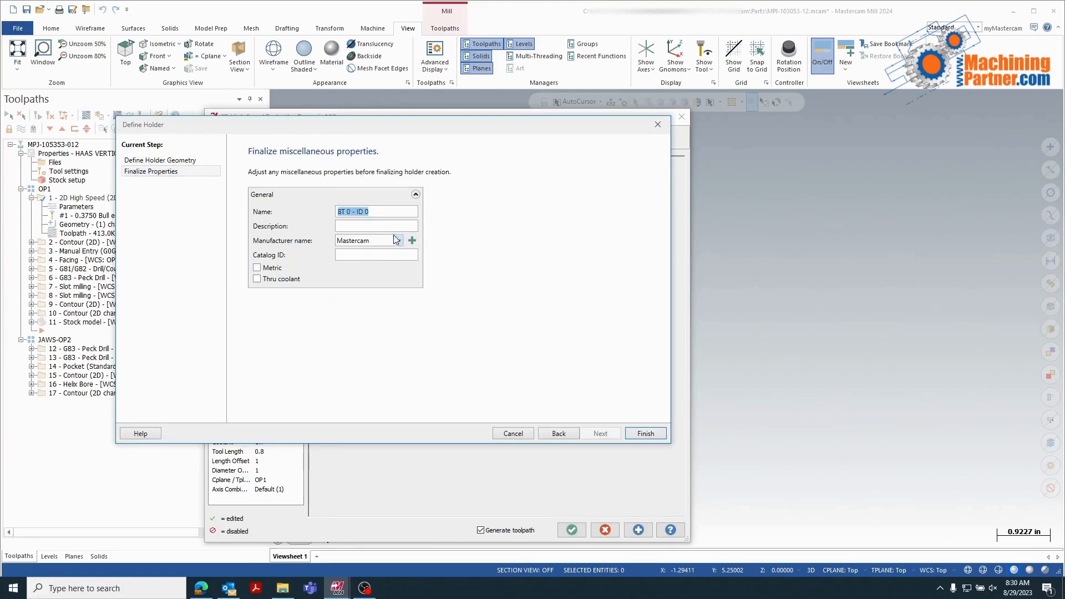
{"action": "key", "text": "ctrl+v"}
{"action": "left_click", "coordinate": [399, 241]}
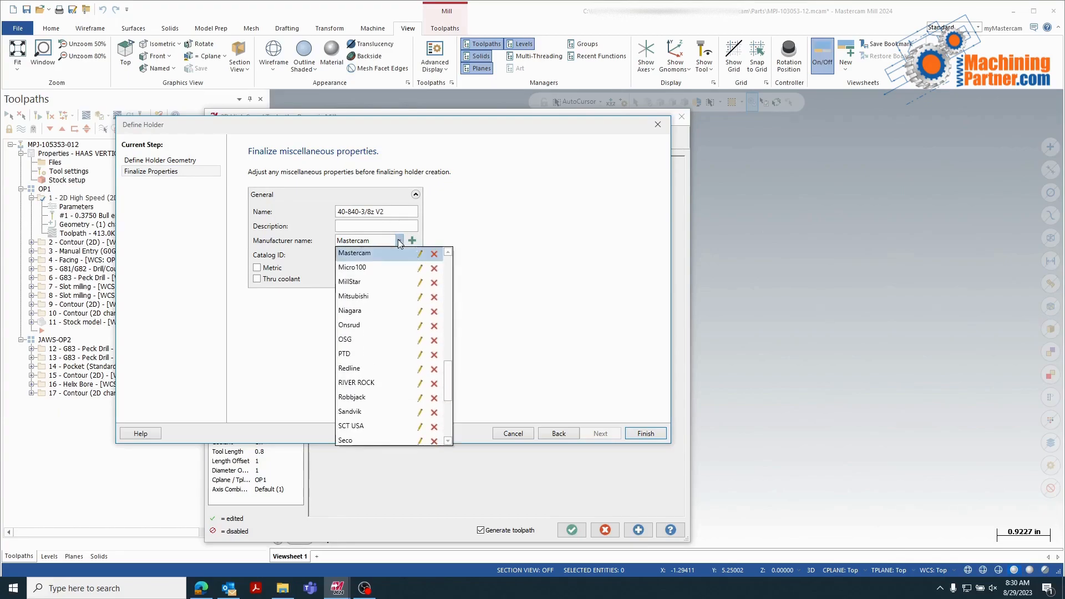
{"action": "scroll", "coordinate": [384, 302], "scroll_direction": "up", "scroll_amount": 10}
{"action": "scroll", "coordinate": [387, 298], "scroll_direction": "up", "scroll_amount": 2}
{"action": "scroll", "coordinate": [386, 279], "scroll_direction": "down", "scroll_amount": 1}
{"action": "scroll", "coordinate": [386, 280], "scroll_direction": "down", "scroll_amount": 1}
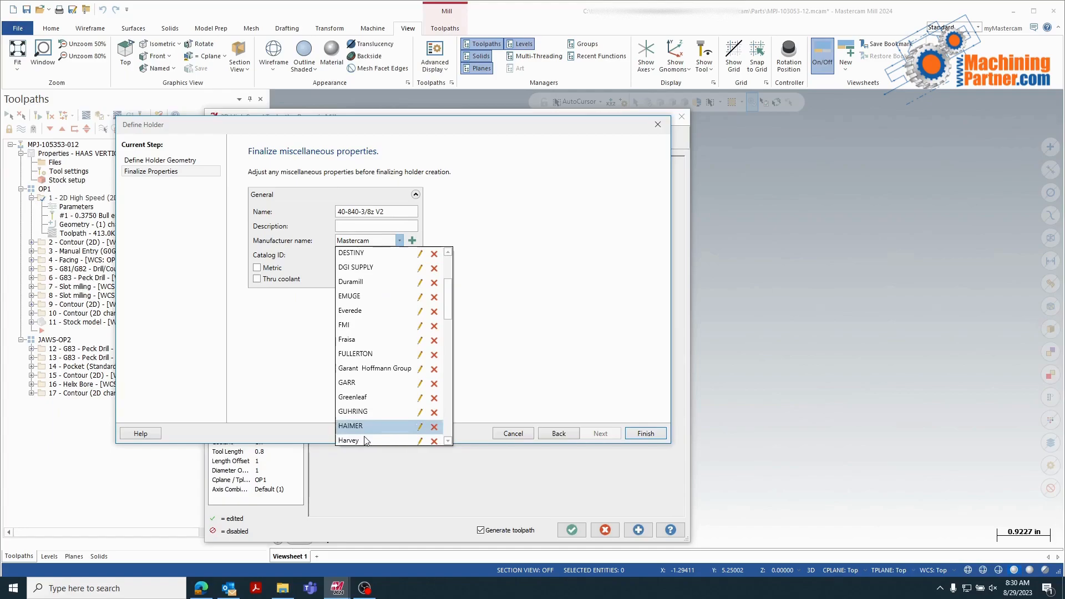
{"action": "left_click", "coordinate": [361, 425]}
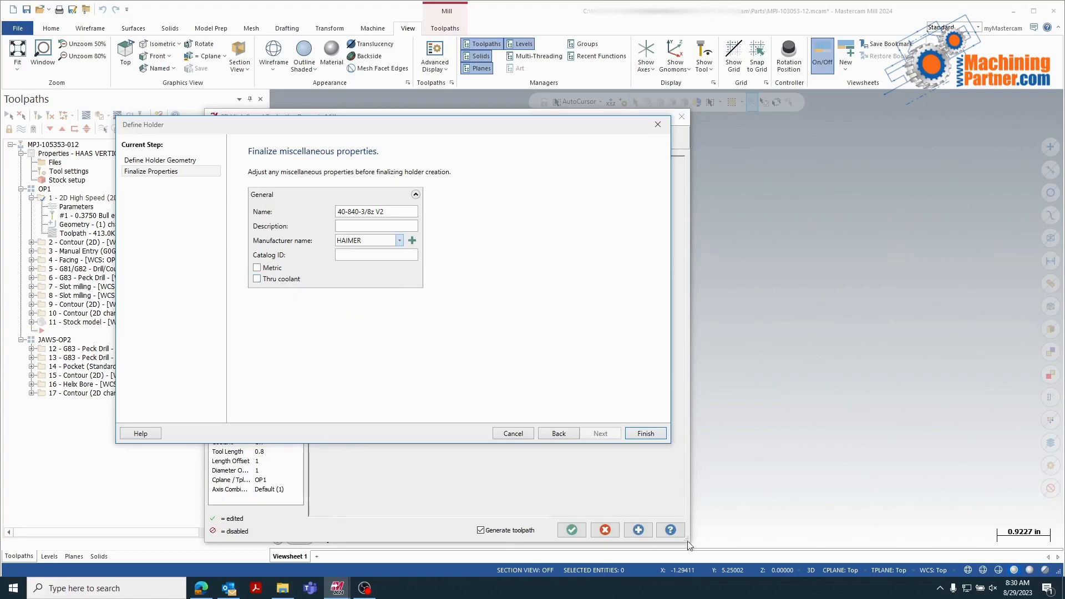
{"action": "left_click", "coordinate": [645, 433]}
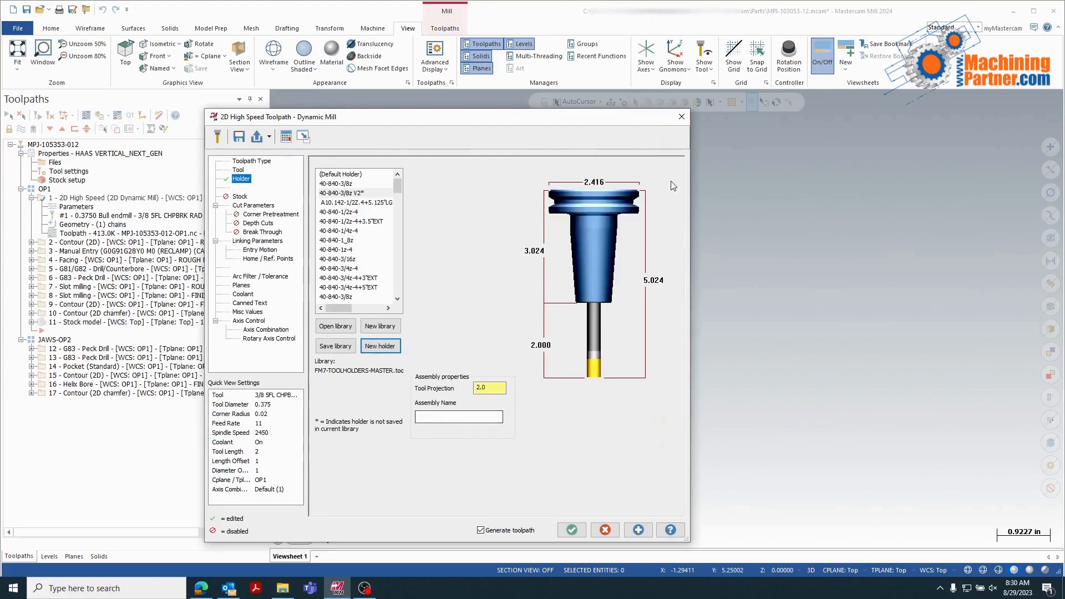
Set the tool projection to 0.8 and save the 40-840-3/8z V2 holder to the _MP-MASTER-HOLDERS.tooldb library.
{"action": "double_click", "coordinate": [495, 388]}
{"action": "key", "text": "Return"}
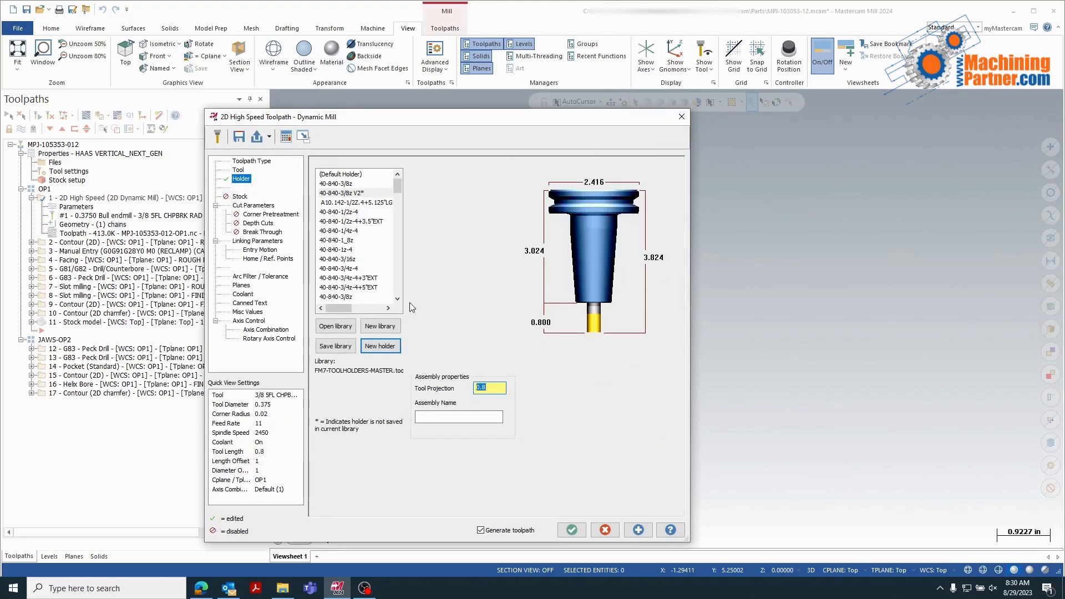
{"action": "right_click", "coordinate": [353, 193]}
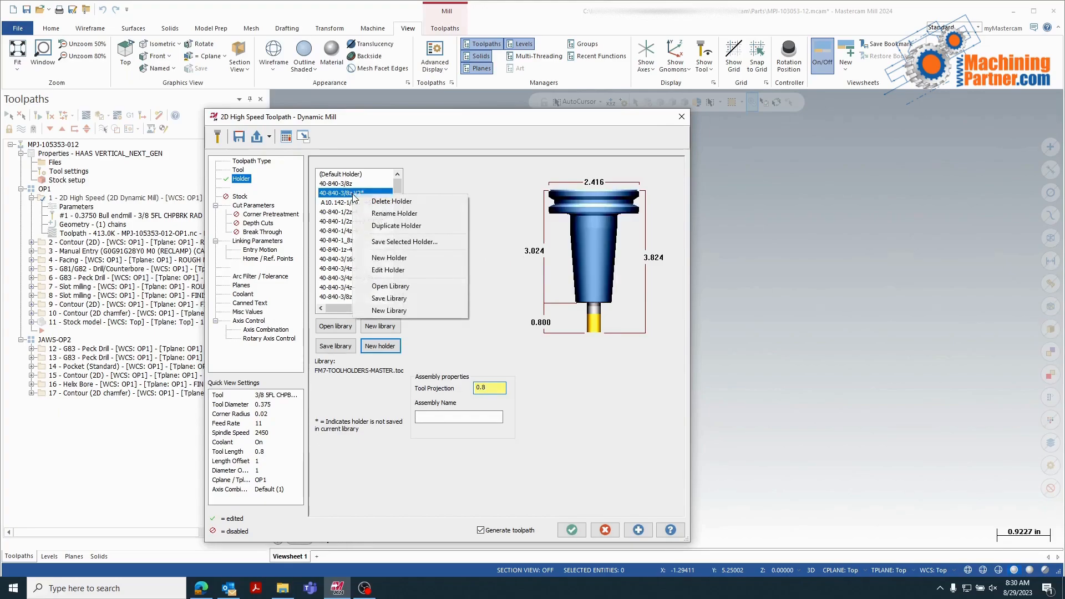
{"action": "left_click", "coordinate": [437, 243]}
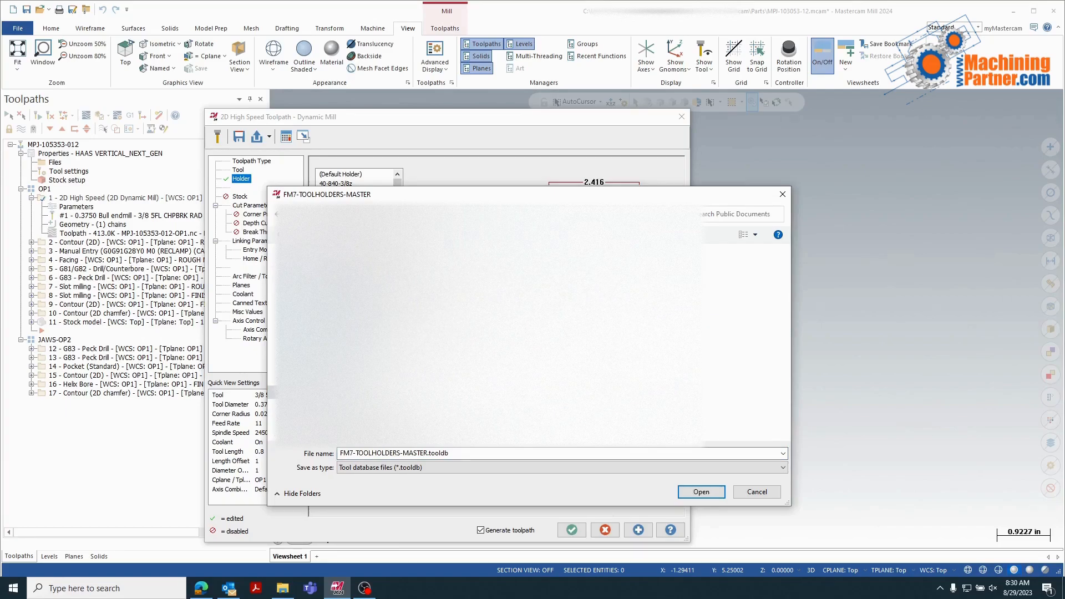
{"action": "scroll", "coordinate": [533, 343], "scroll_direction": "down", "scroll_amount": 2}
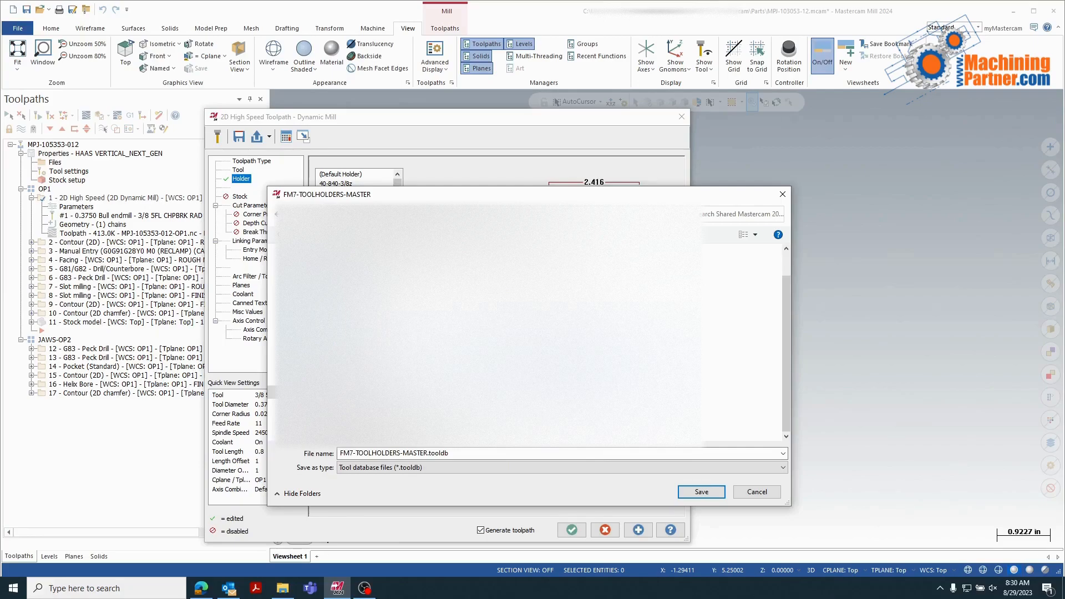
{"action": "double_click", "coordinate": [501, 363]}
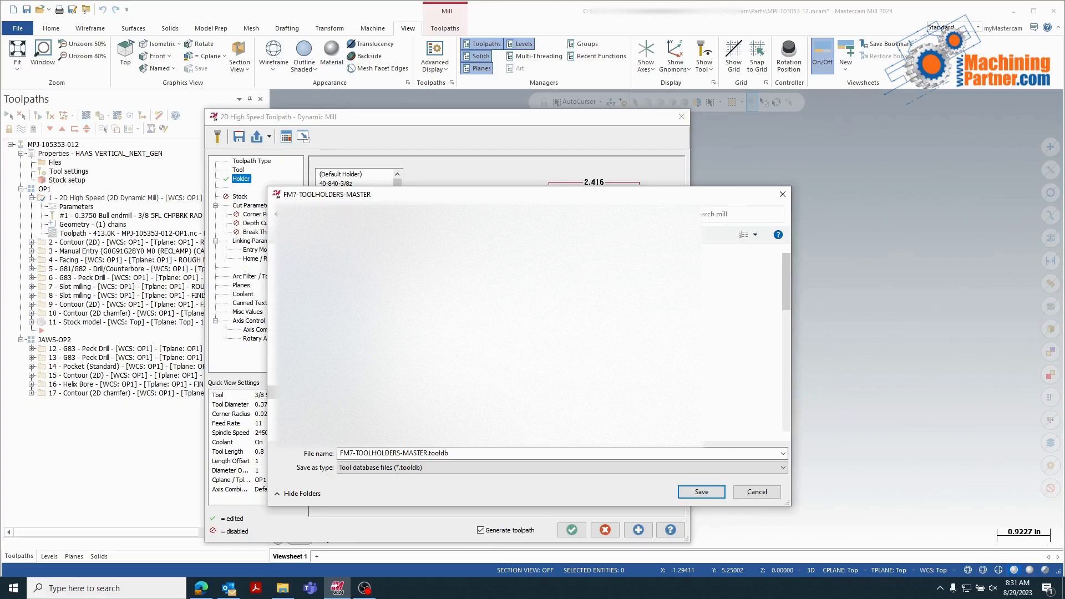
{"action": "key", "text": "Return"}
{"action": "left_click", "coordinate": [499, 302]}
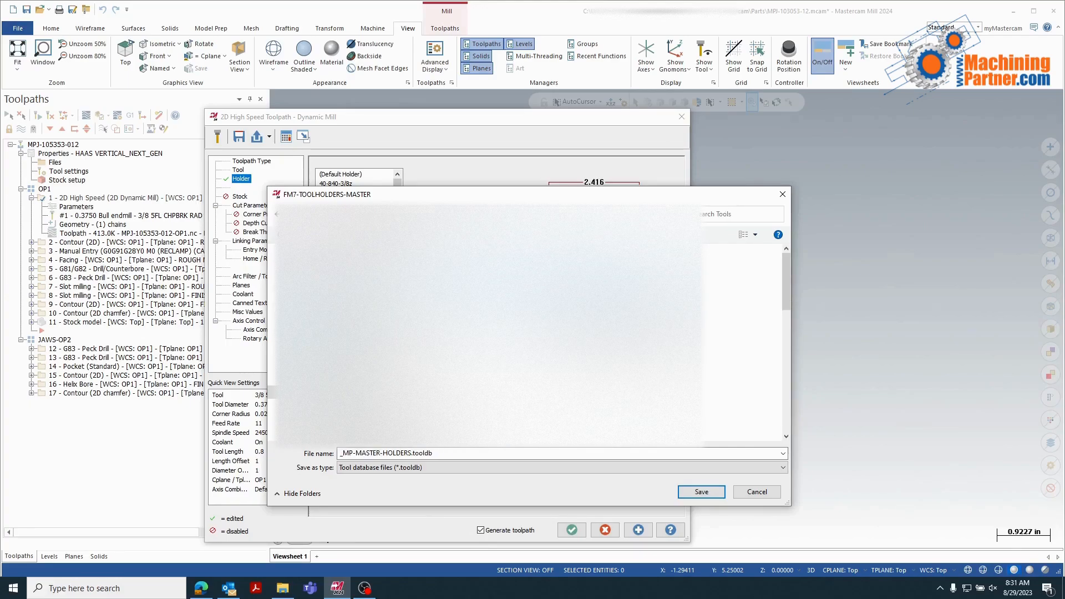
{"action": "left_click", "coordinate": [712, 493]}
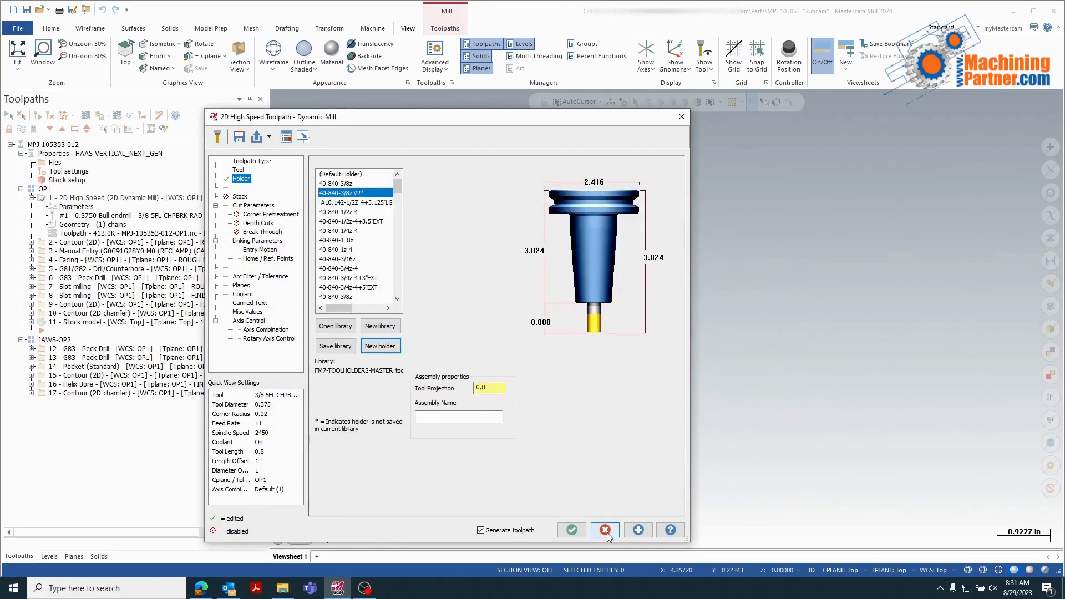
Accept the toolpath parameters, updating the assembly and all operations that use it.
{"action": "left_click", "coordinate": [574, 530]}
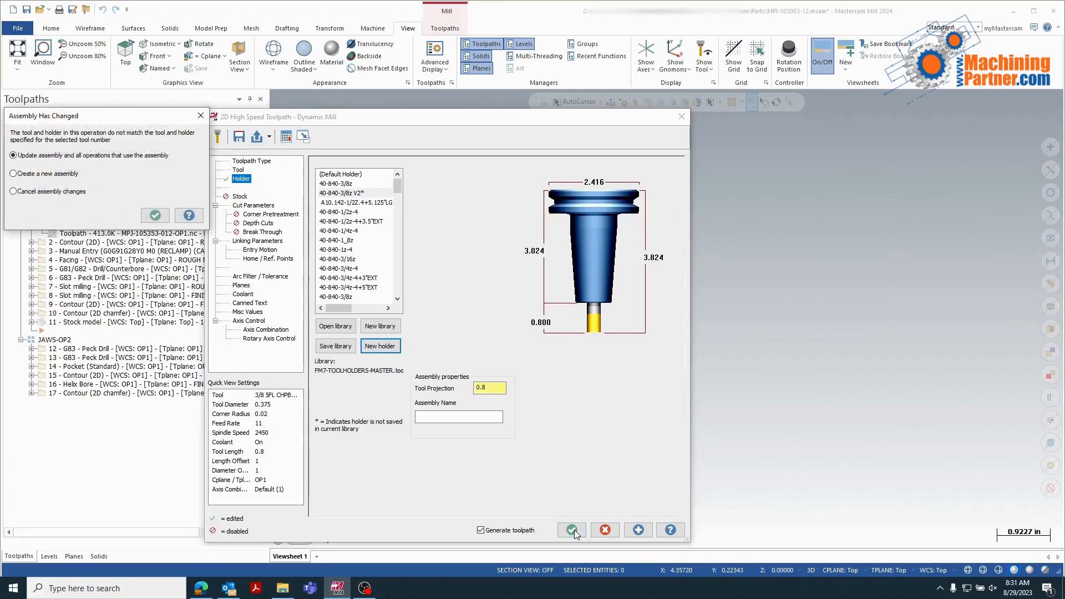
{"action": "left_click", "coordinate": [155, 217]}
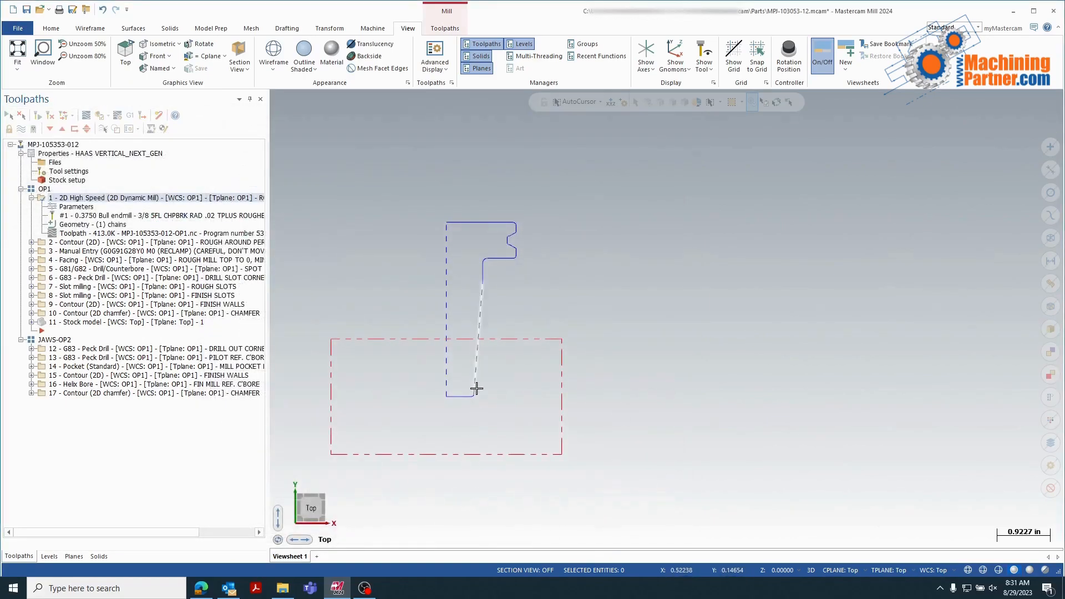
Backplot the first Dynamic Mill operation with the tool holder displayed, and close the backplot.
{"action": "middle_click_drag", "start_coordinate": [597, 387], "coordinate": [589, 342]}
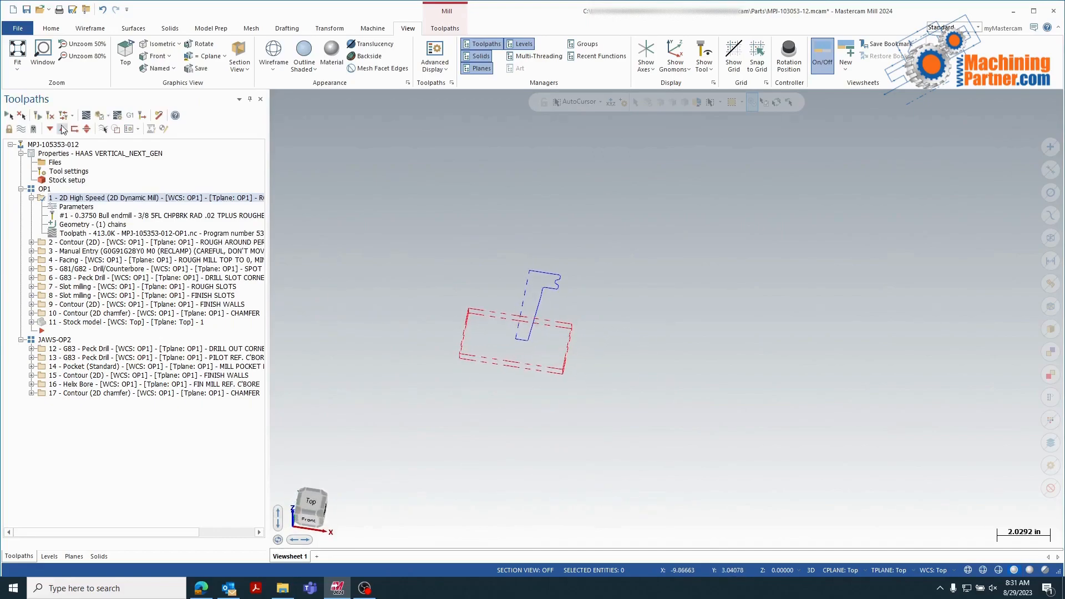
{"action": "left_click", "coordinate": [86, 115]}
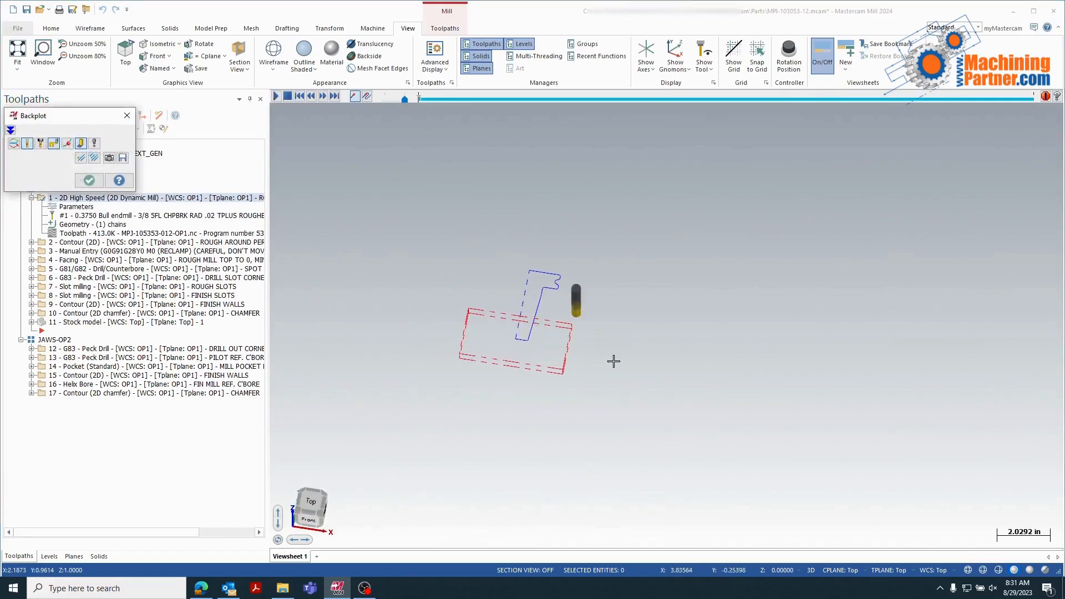
{"action": "middle_click_drag", "start_coordinate": [594, 351], "coordinate": [602, 321]}
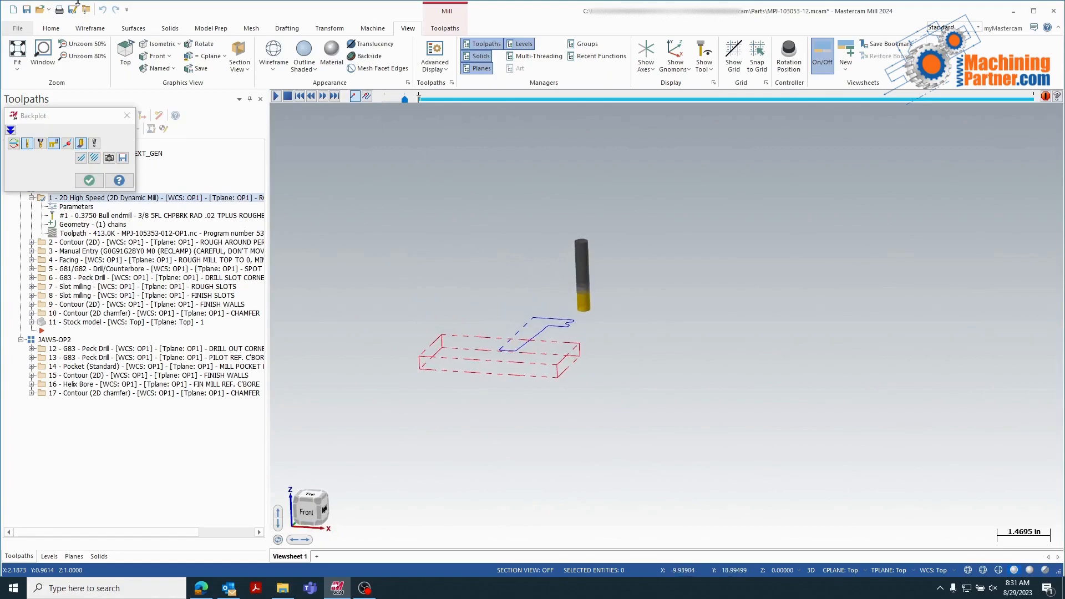
{"action": "left_click", "coordinate": [52, 146]}
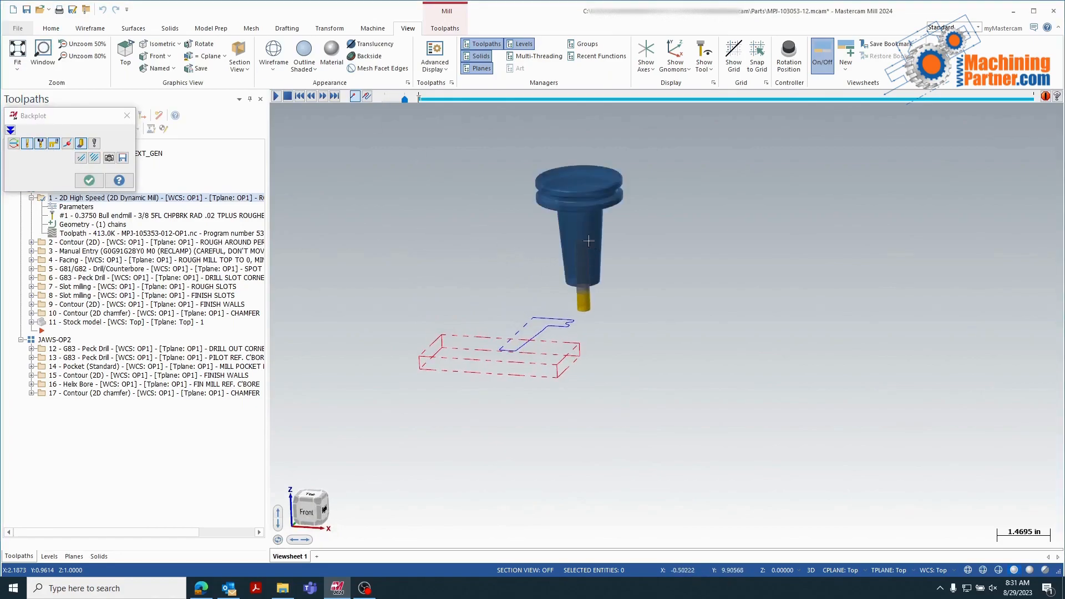
{"action": "left_click", "coordinate": [276, 97]}
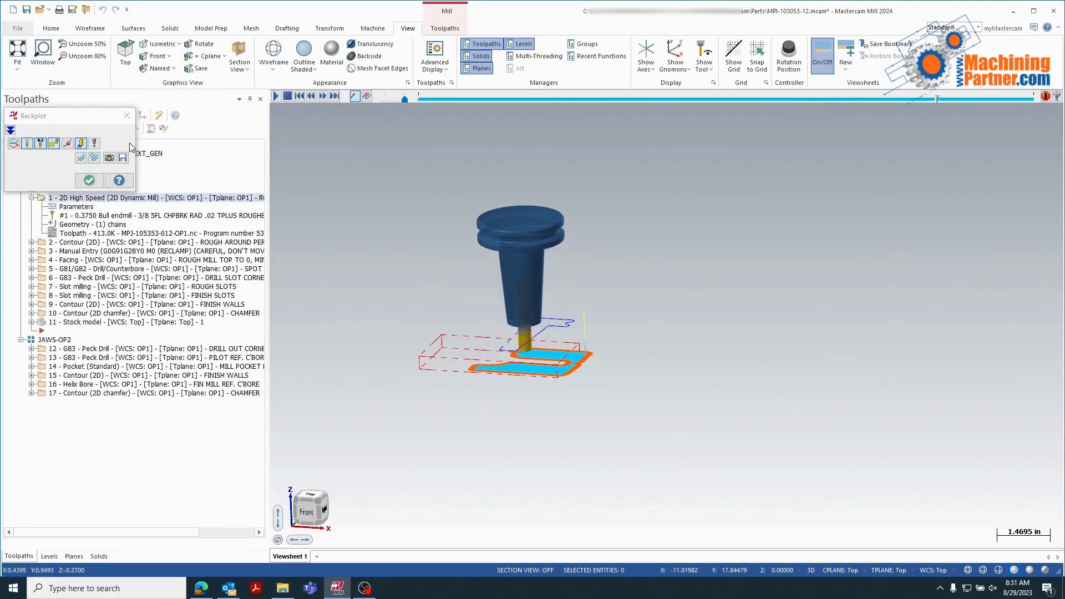
{"action": "left_click", "coordinate": [89, 181]}
Open the _MP-MASTER-HOLDERS.tooldb library in the first operation's holder settings and choose the 40-840-3/8z V2 holder, dismissing the prompt to save the part file.
{"action": "left_click", "coordinate": [78, 208]}
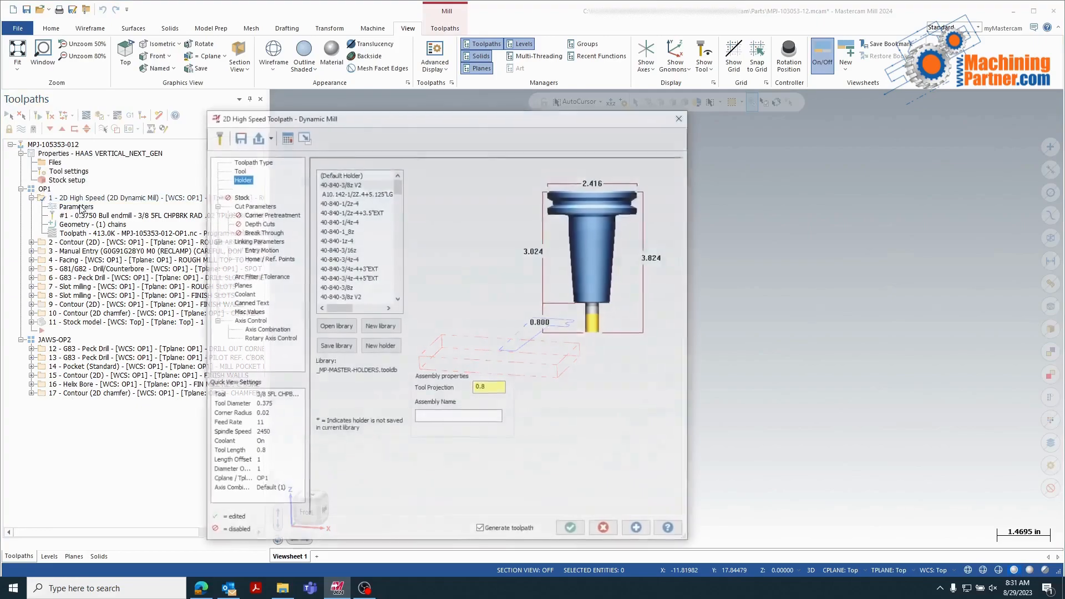
{"action": "left_click", "coordinate": [337, 326]}
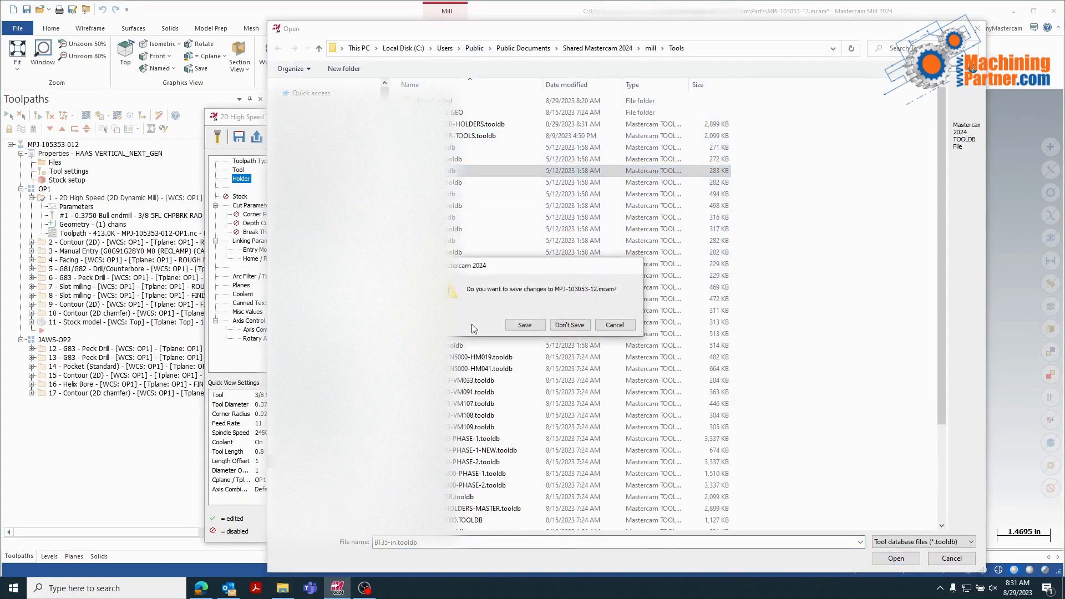
{"action": "left_click", "coordinate": [477, 357]}
{"action": "left_click", "coordinate": [503, 126]}
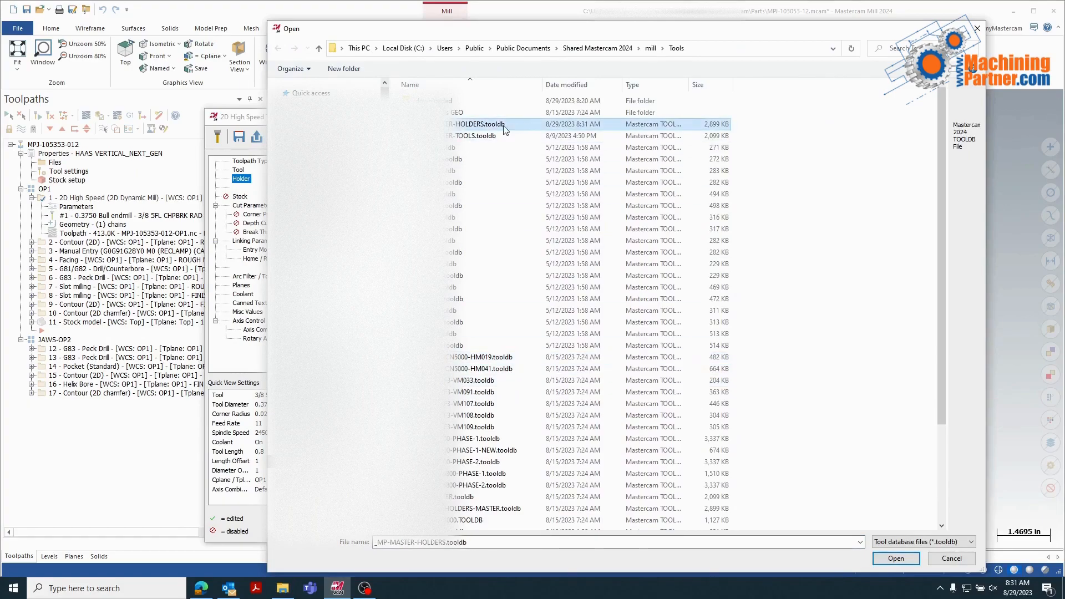
{"action": "left_click", "coordinate": [913, 556]}
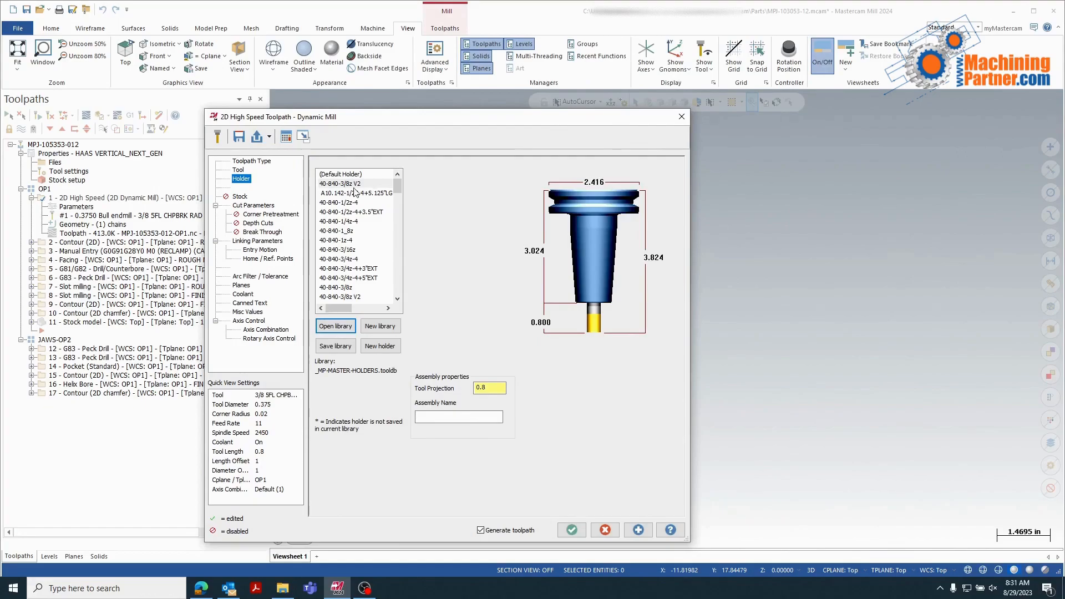
{"action": "scroll", "coordinate": [336, 238], "scroll_direction": "down", "scroll_amount": 7}
{"action": "scroll", "coordinate": [339, 244], "scroll_direction": "up", "scroll_amount": 7}
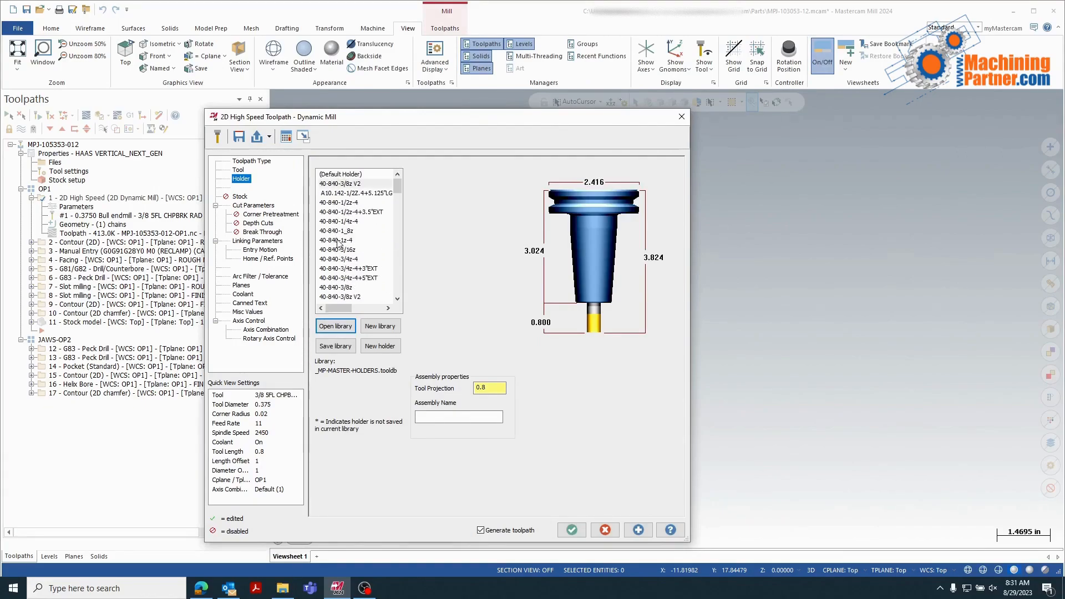
{"action": "left_click", "coordinate": [351, 183]}
{"action": "left_click", "coordinate": [572, 529]}
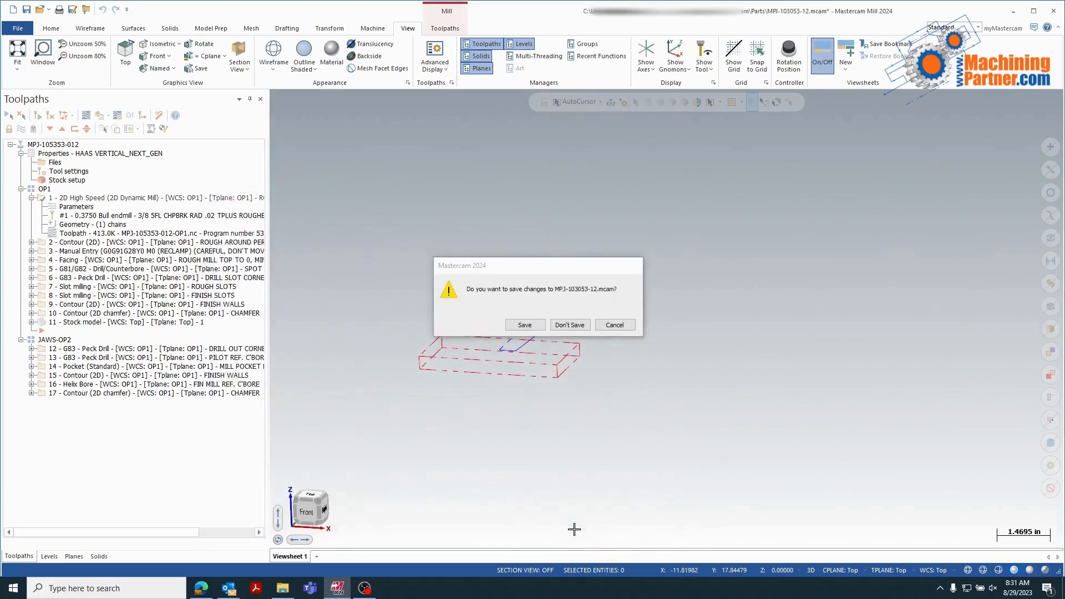
{"action": "left_click", "coordinate": [614, 327]}
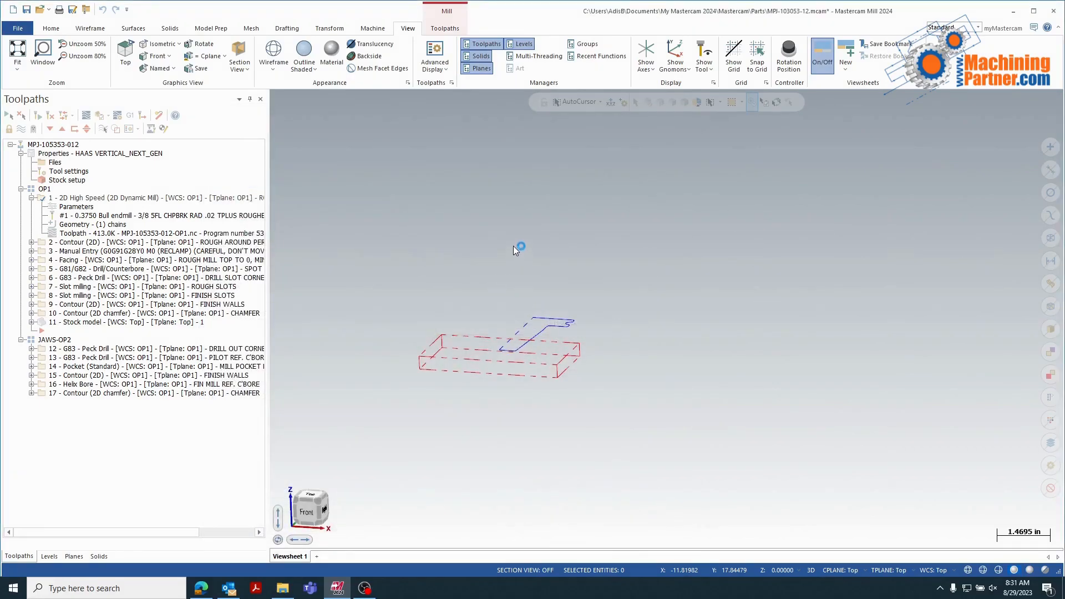